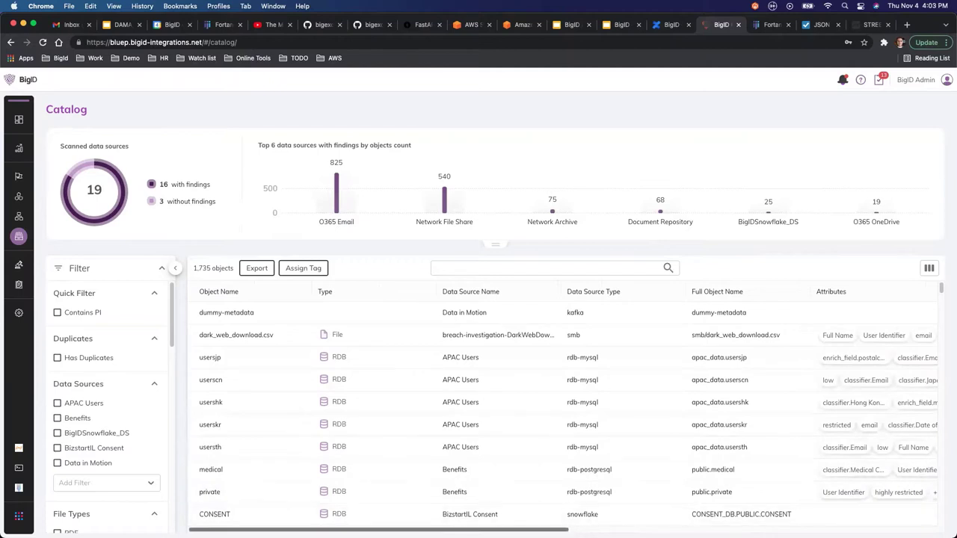
Step: Look through the catalog's object table, including its Attributes and Tags columns
scroll(563, 410, right, 5)
scroll(666, 379, right, 2)
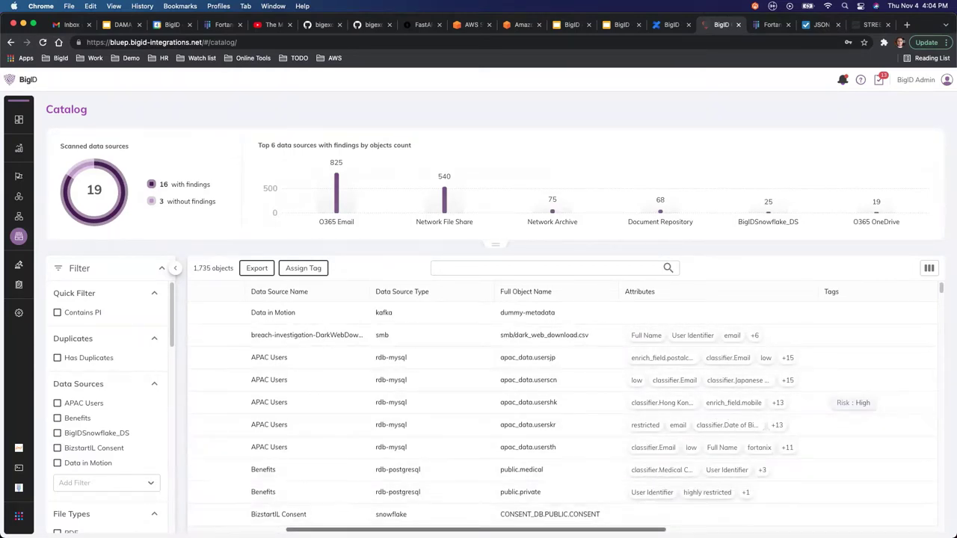
scroll(560, 411, left, 5)
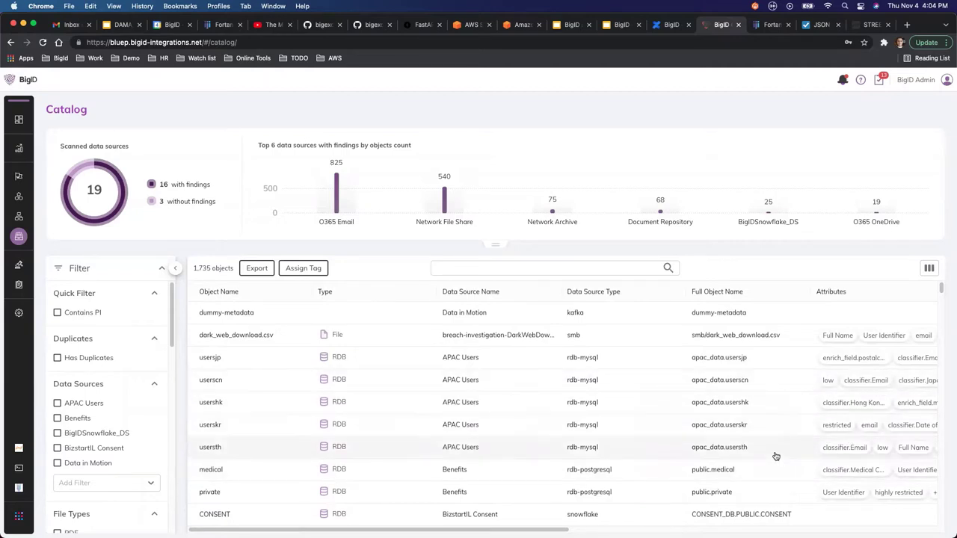
Step: Switch to Fortanix and view the dashboard's Security Objects, Apps and Plugins summaries
click(766, 25)
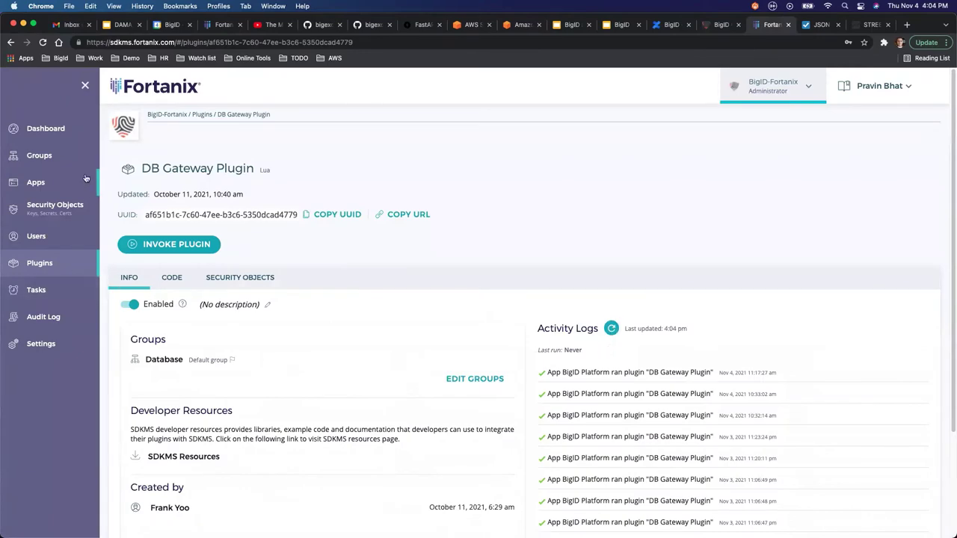
click(43, 137)
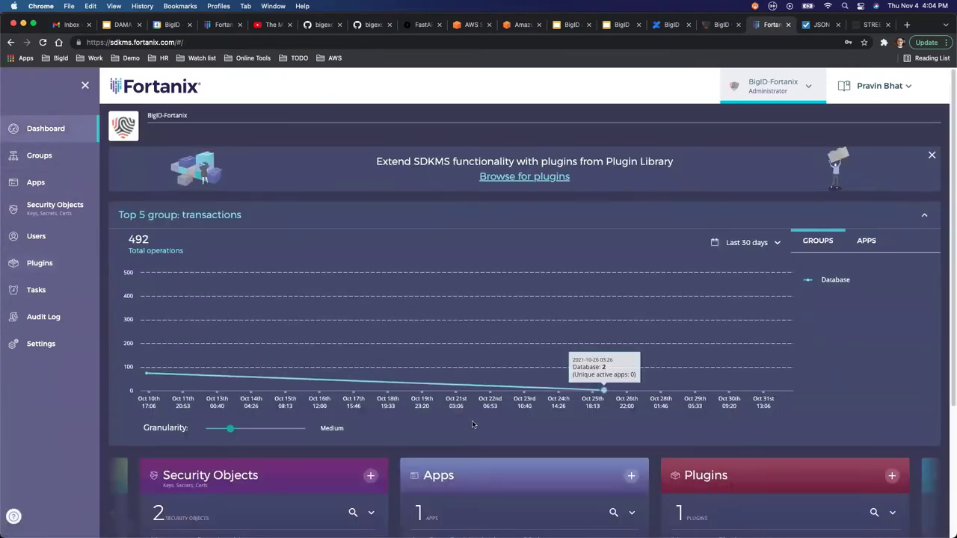
scroll(484, 376, down, 5)
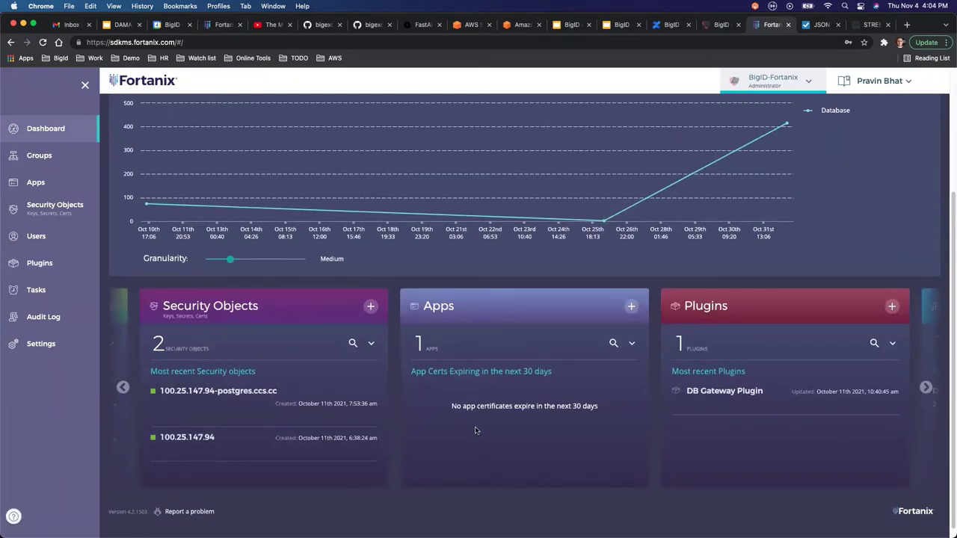
Step: Revisit the BigID catalog and view the list of all plugins in Fortanix
click(719, 24)
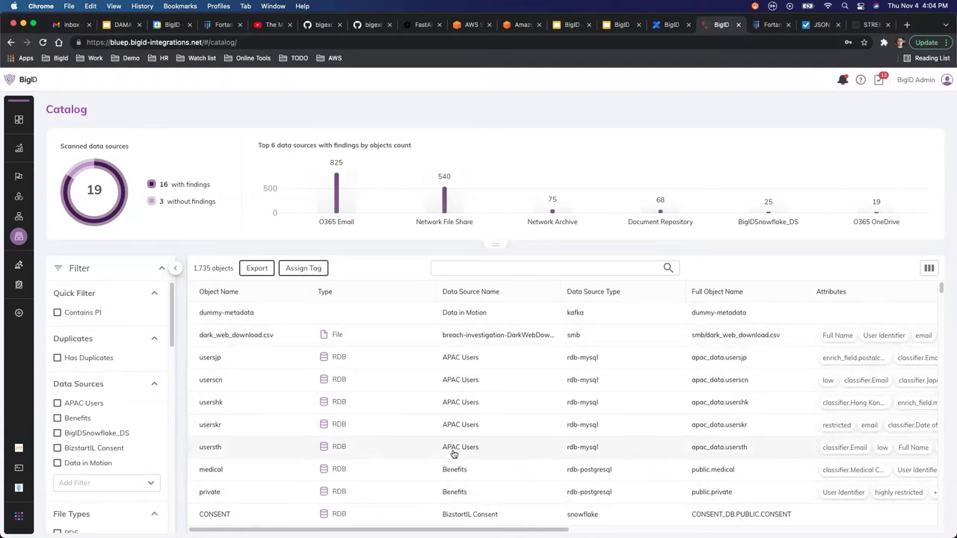
click(766, 25)
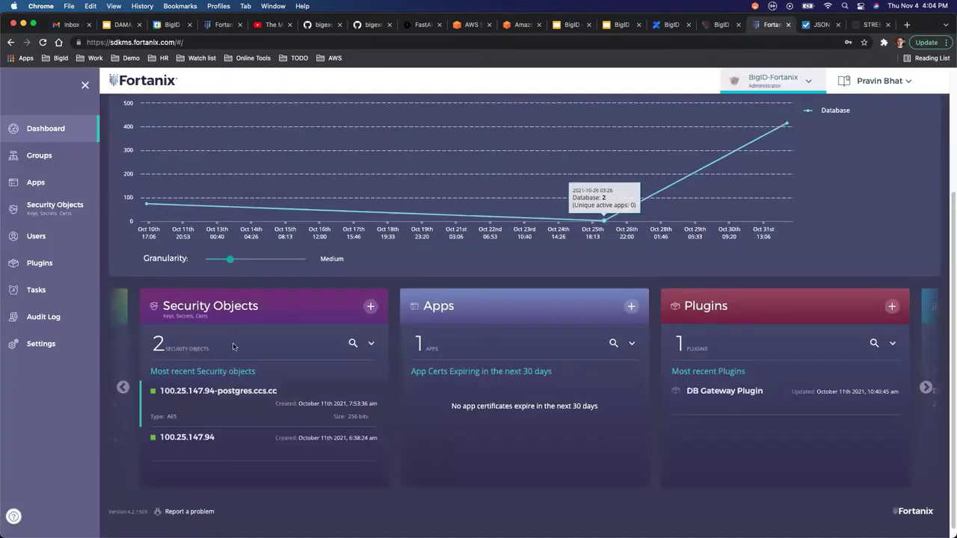
click(37, 262)
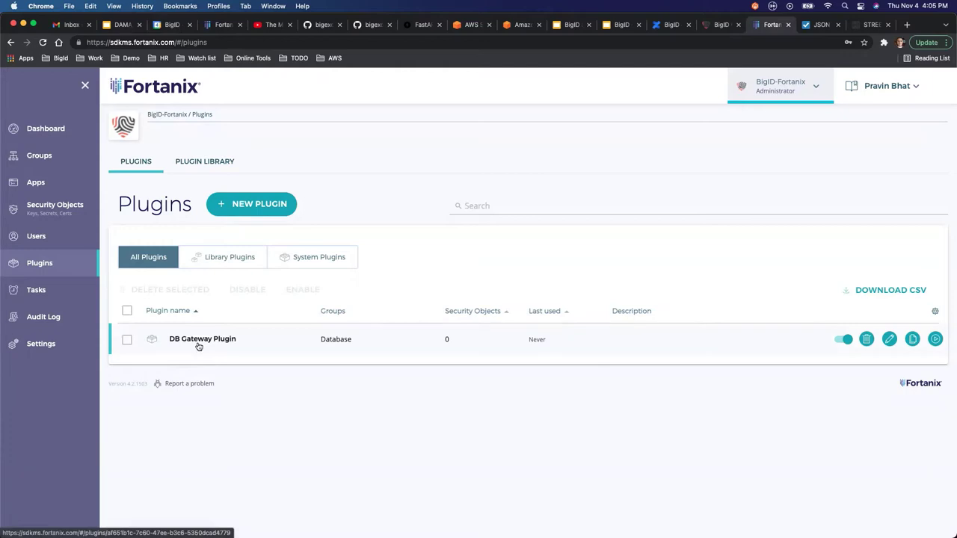
click(705, 25)
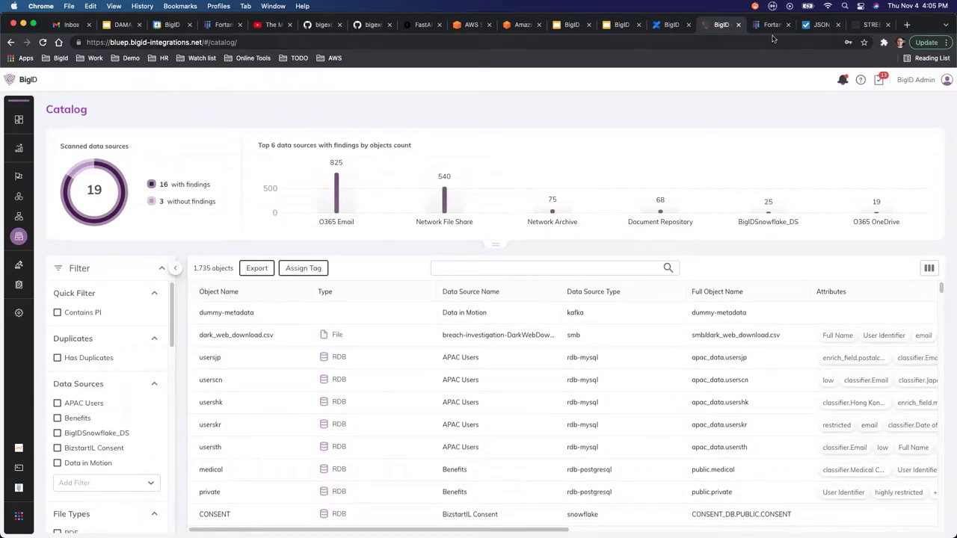
key(ctrl+Tab)
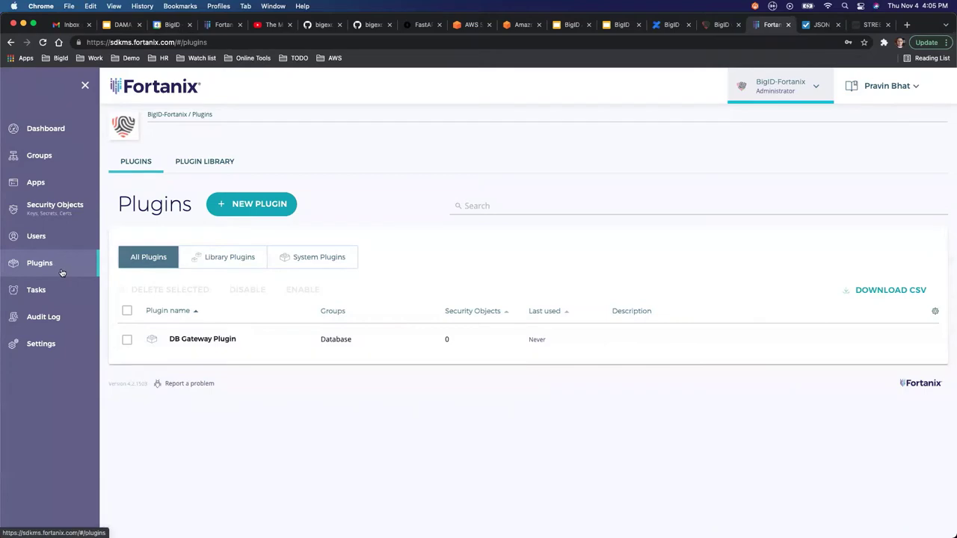
Step: Switch to BigID and open the BigID Fortanix App from Applications Management
click(708, 29)
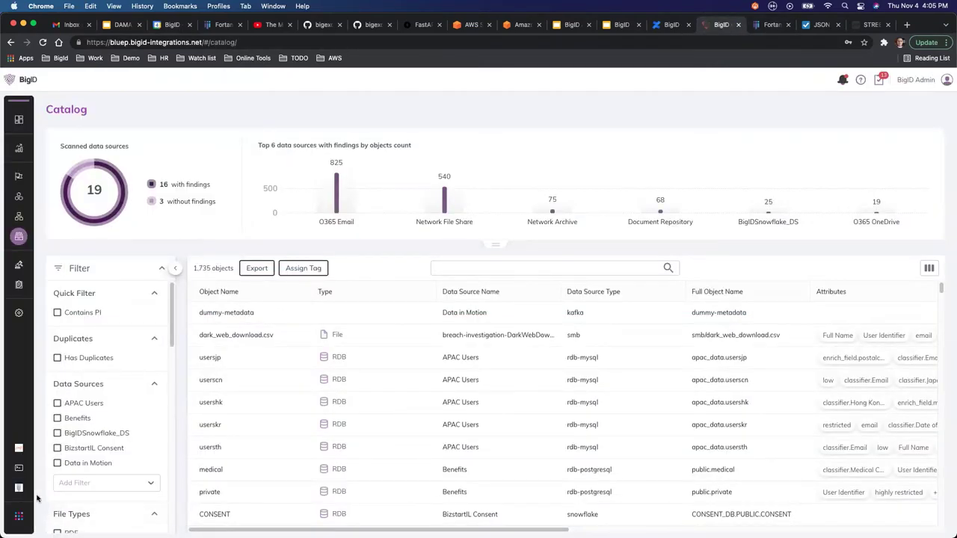
mouse_move(37, 493)
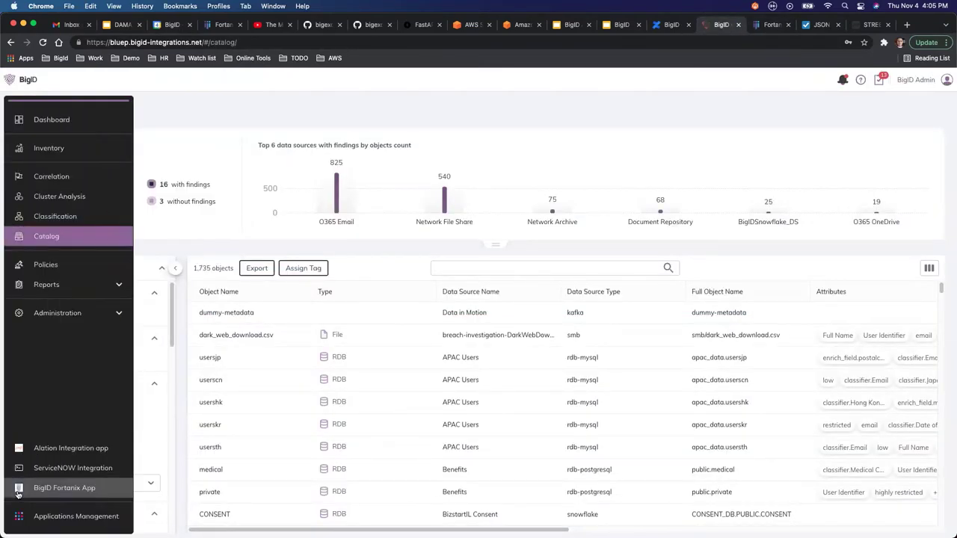
click(54, 519)
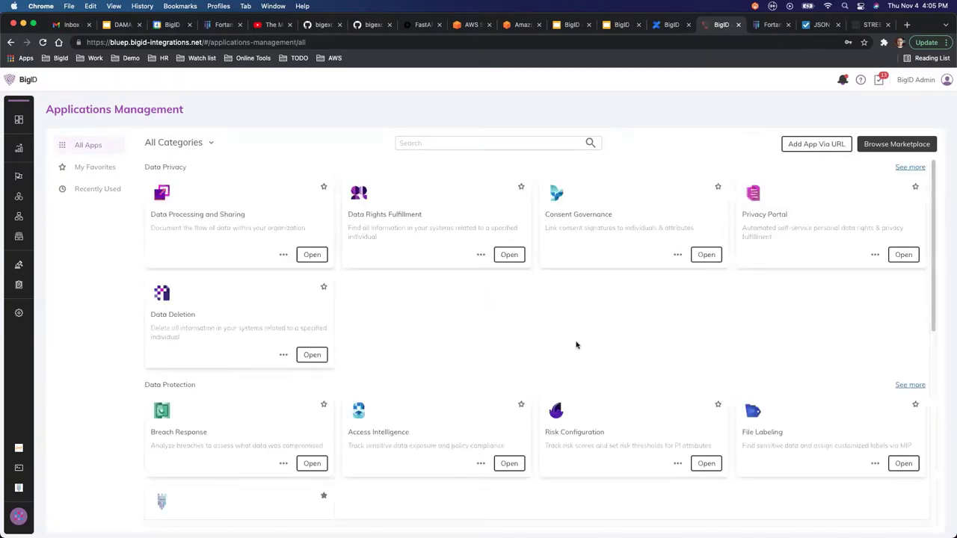
scroll(441, 376, down, 5)
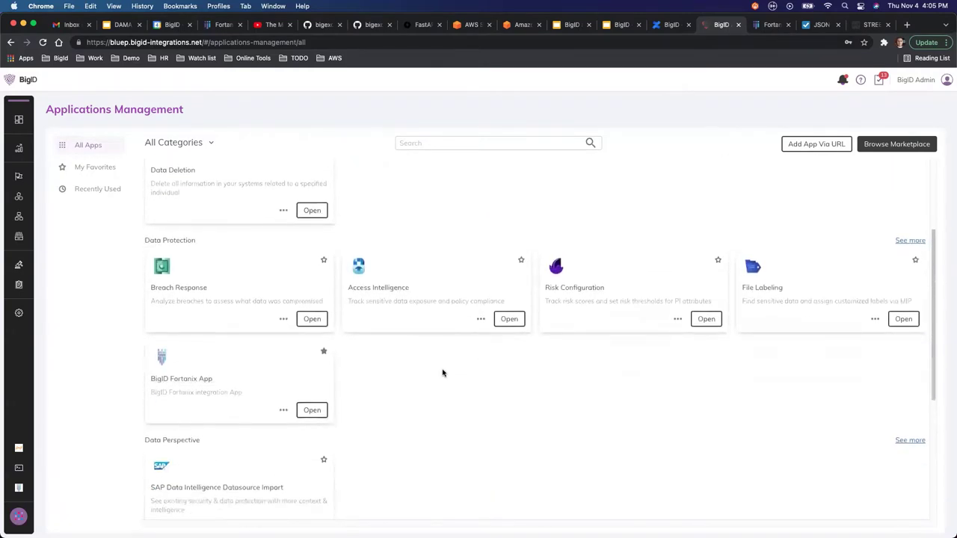
scroll(443, 375, down, 2)
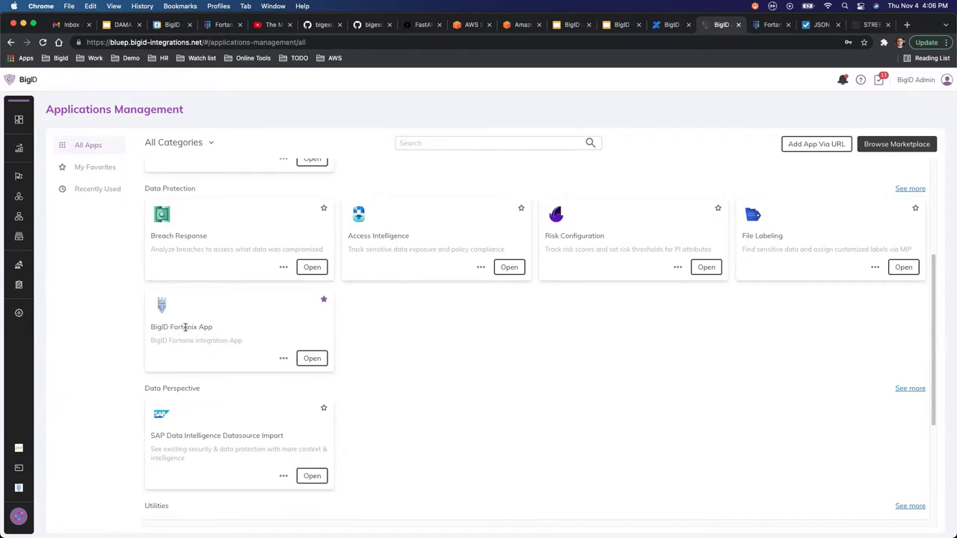
click(312, 359)
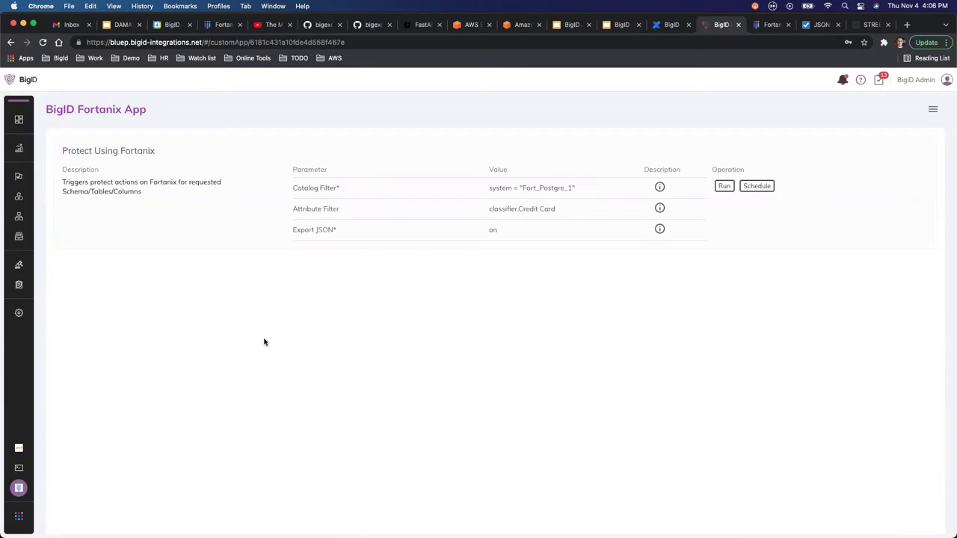
Step: Open the BigID Fortanix App's edit settings and review the General Parameters and Protect Using Fortanix sections
click(933, 109)
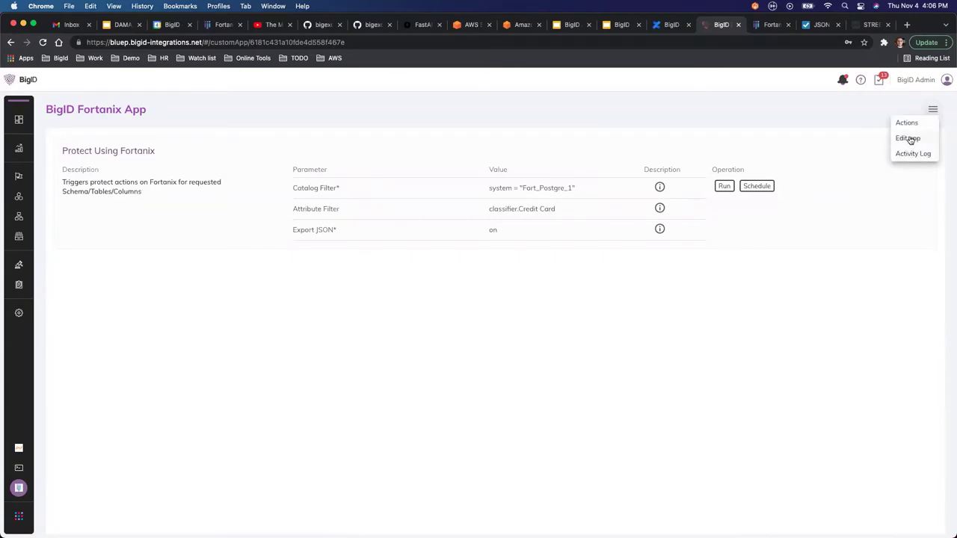
click(908, 138)
scroll(652, 342, down, 2)
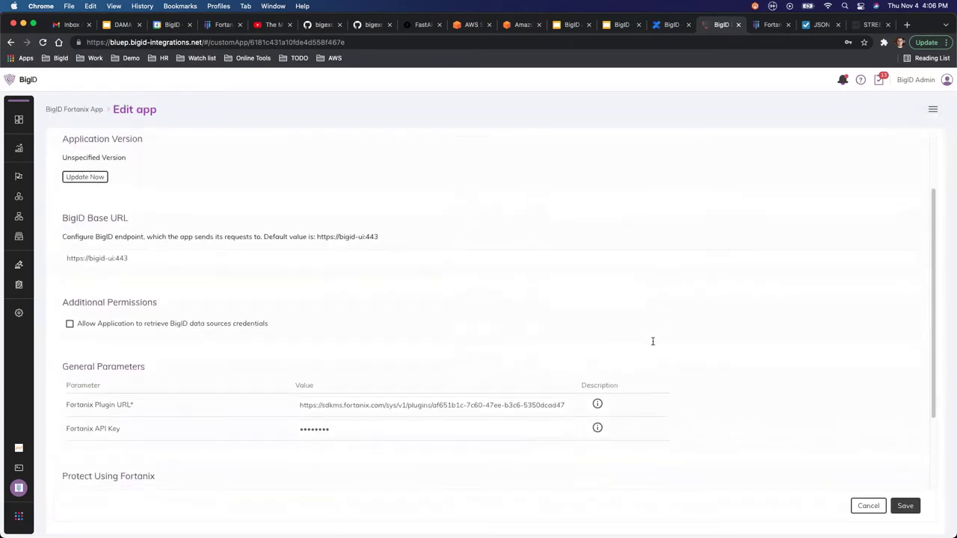
scroll(653, 342, down, 3)
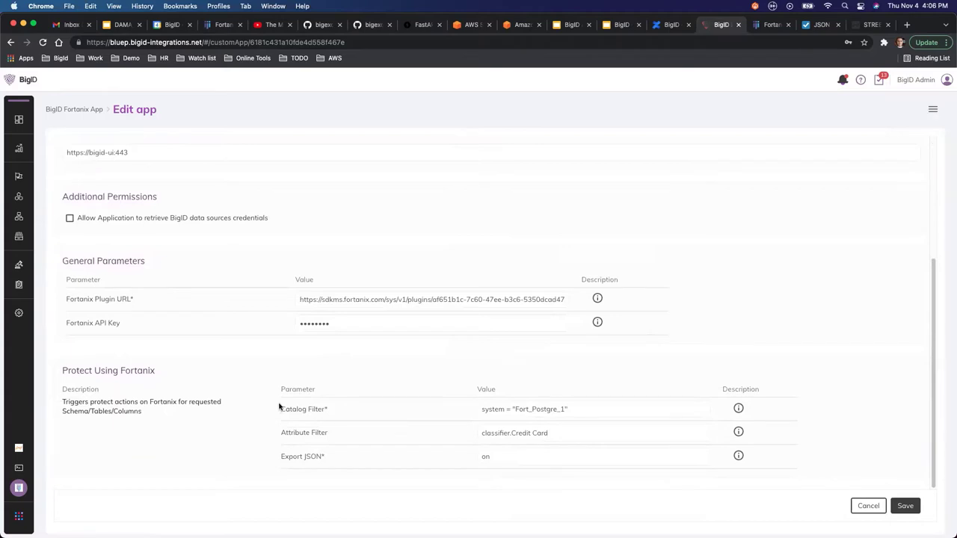
mouse_move(9, 221)
Step: Switch to Fortanix, open the DB Gateway Plugin and copy its URL
click(770, 24)
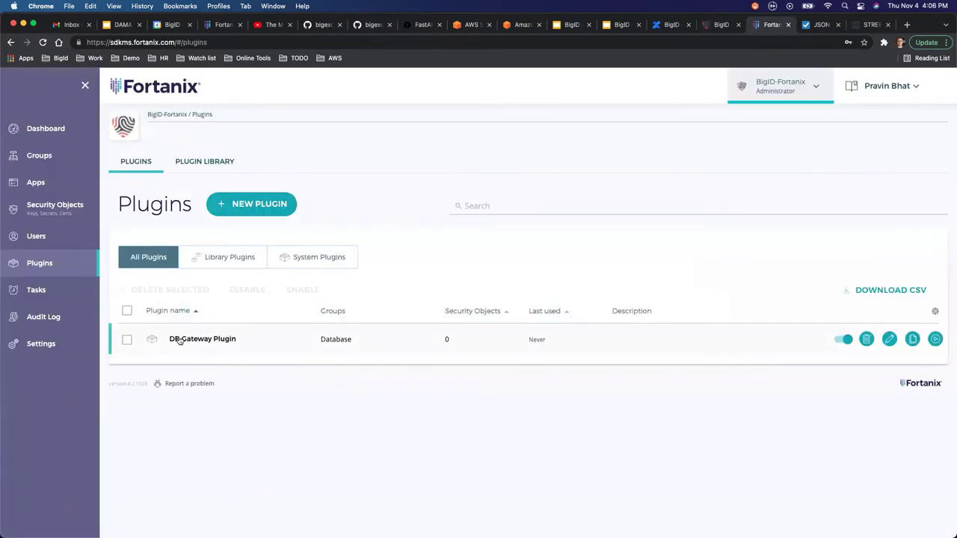
click(214, 340)
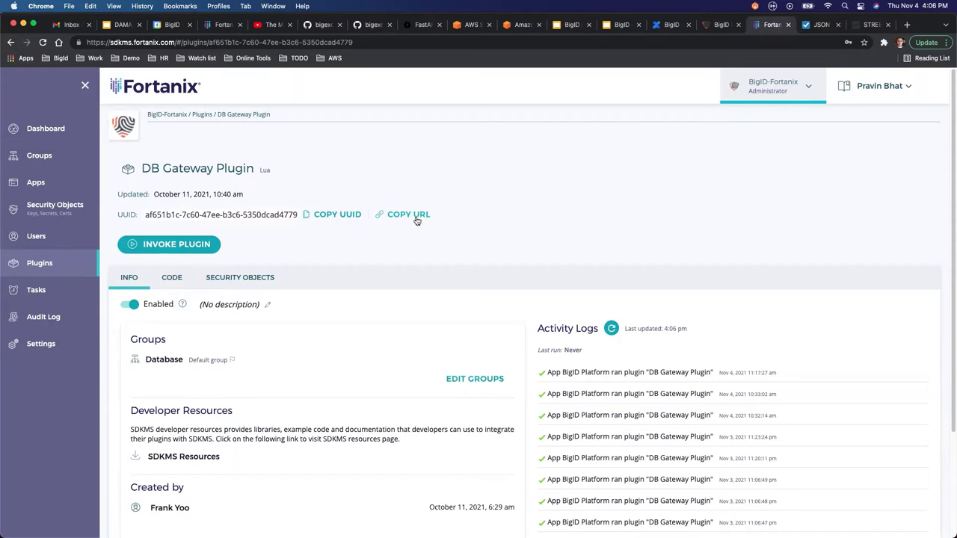
click(404, 217)
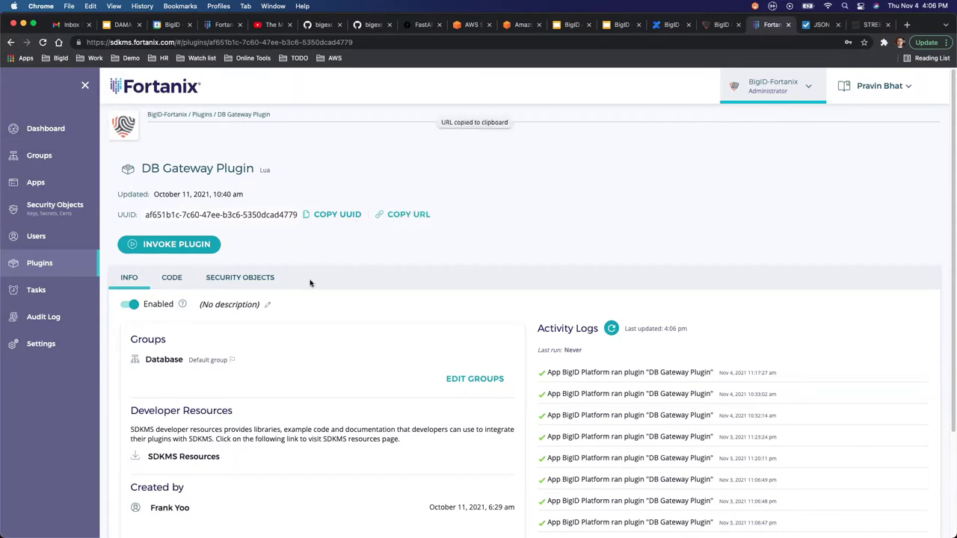
Step: Return to BigID and check the Fortanix Plugin URL value and the Protect Using Fortanix section in the app settings
click(716, 24)
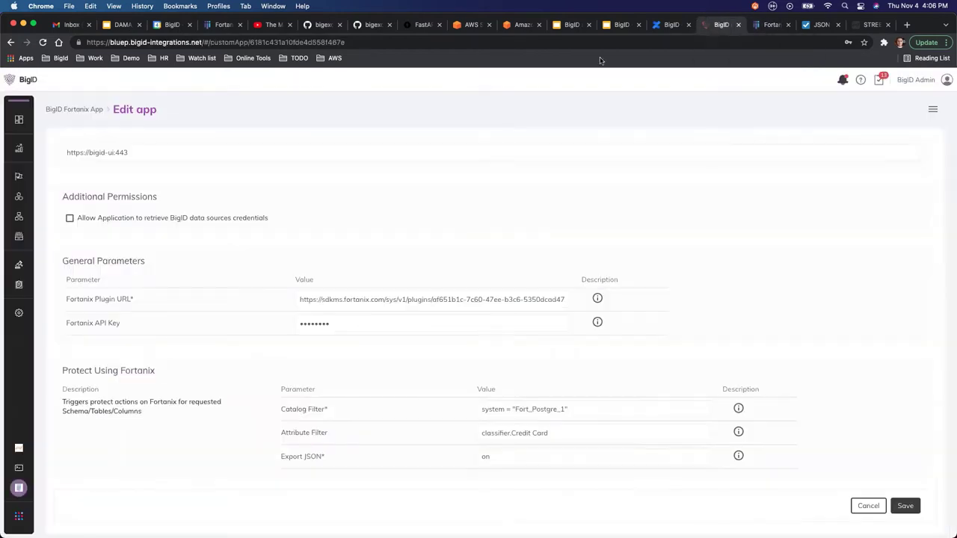
drag(331, 299, 568, 299)
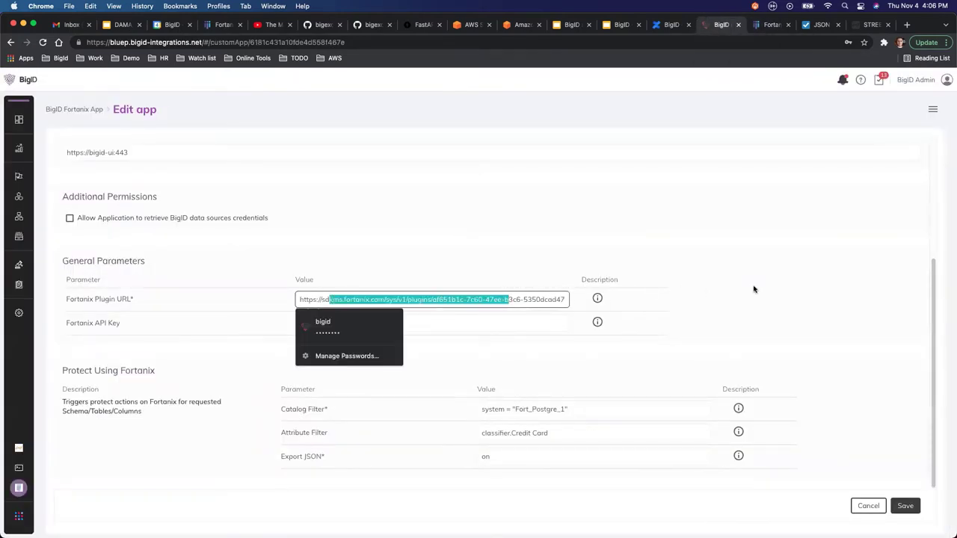
click(582, 322)
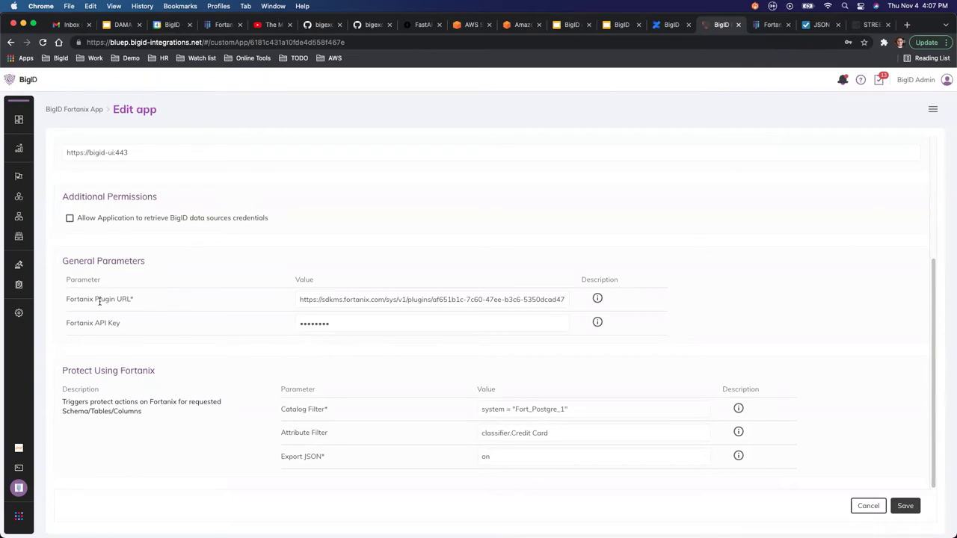
drag(62, 374, 166, 372)
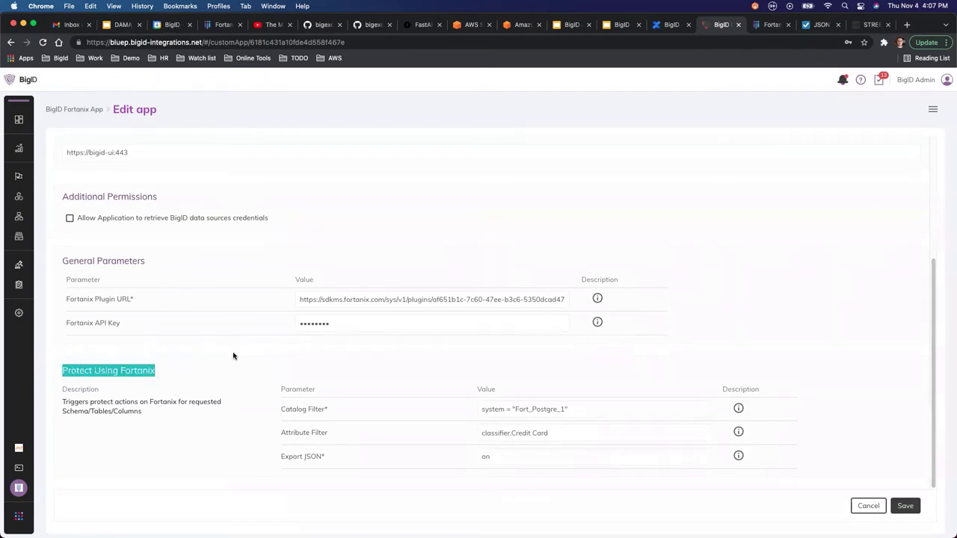
click(91, 373)
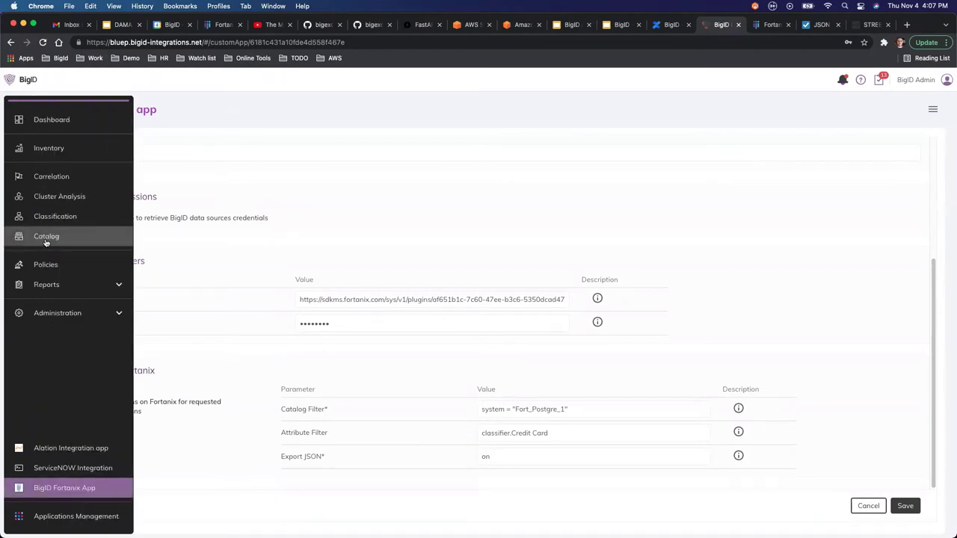
Step: Open the medical object in the BigID catalog and examine its columns and their classified attributes
click(46, 238)
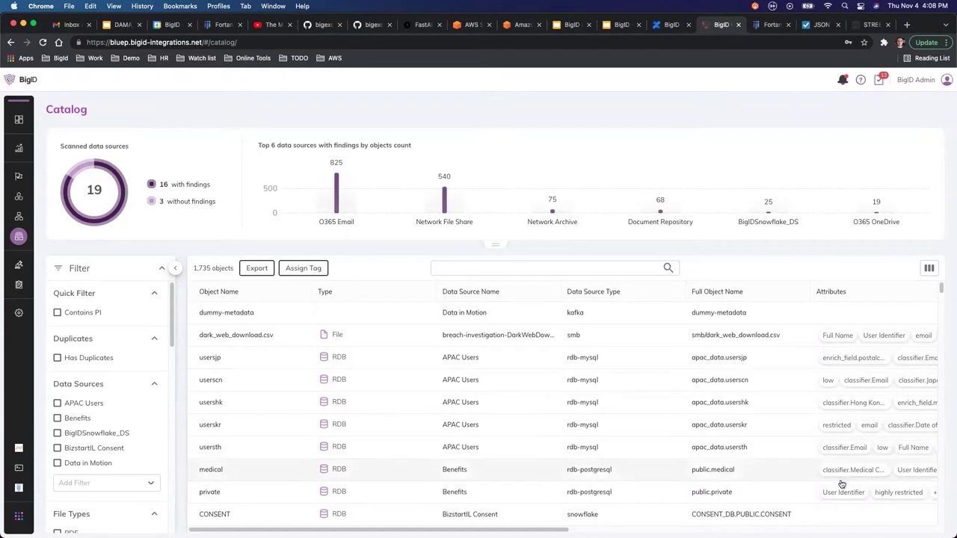
click(222, 476)
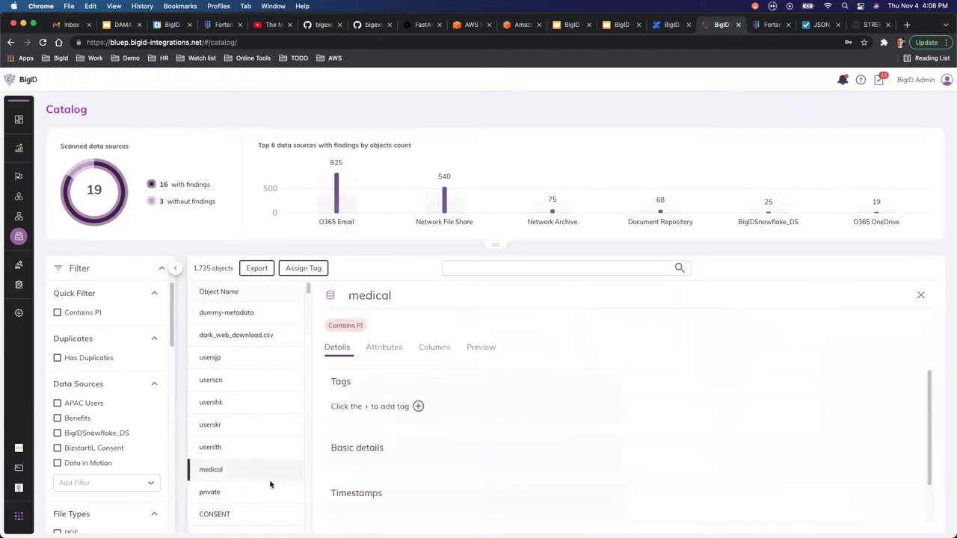
click(435, 347)
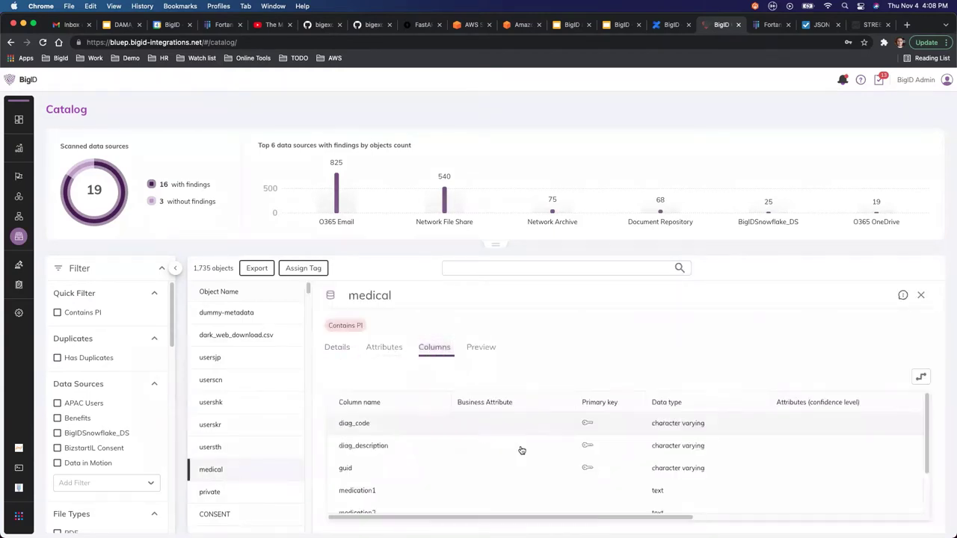
scroll(522, 450, down, 2)
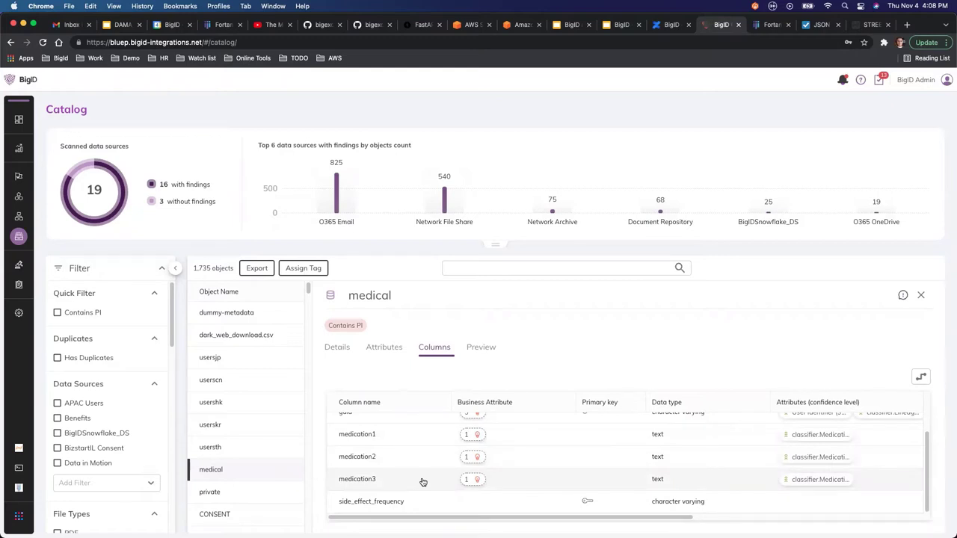
Step: View the BigID Fortanix App's protect action, and switch to the Fortanix dashboard
mouse_move(30, 513)
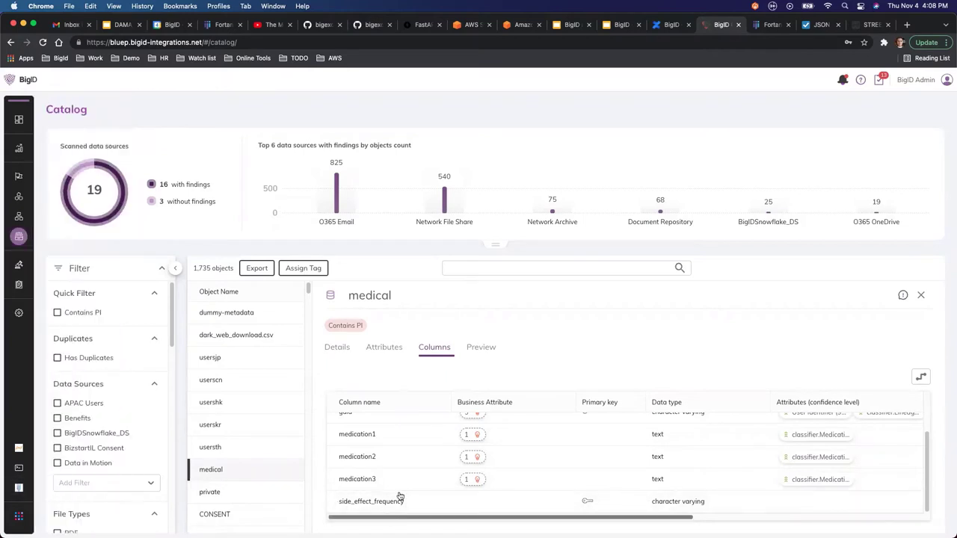
click(24, 490)
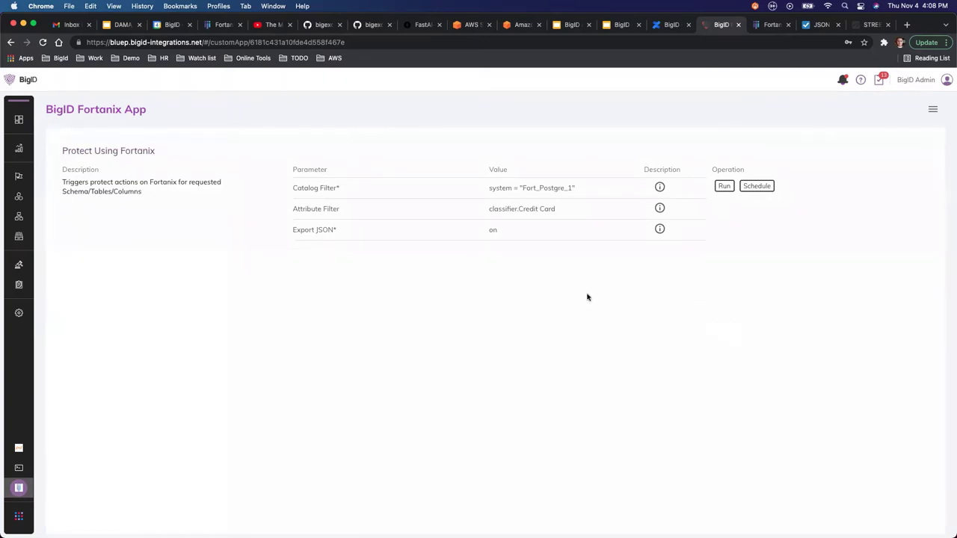
click(770, 25)
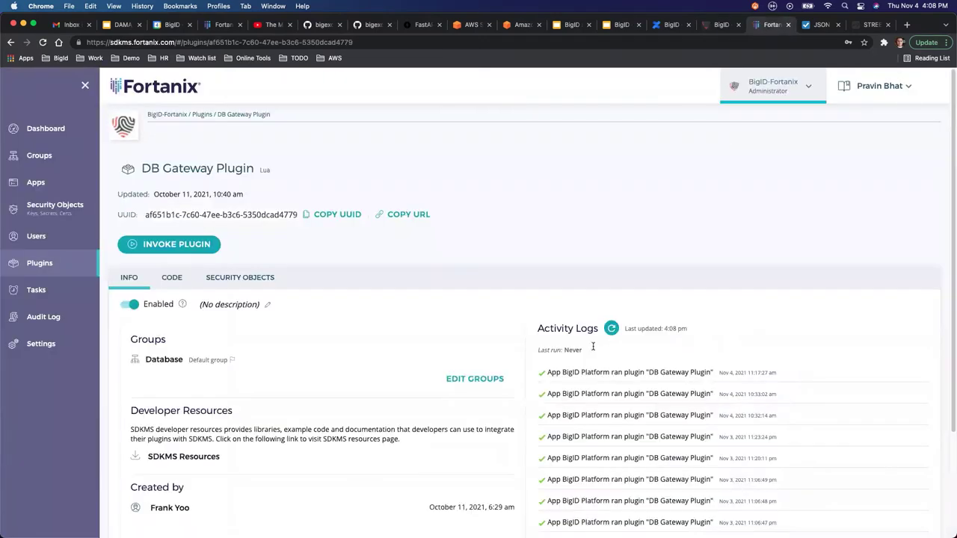
click(51, 127)
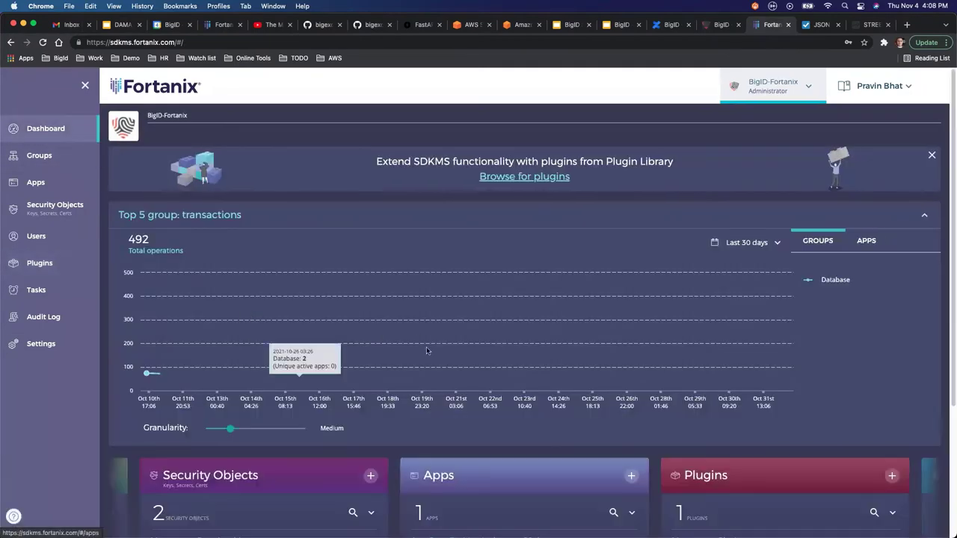
Step: Check the recent security objects on the Fortanix dashboard, and filter the BigID catalog by the Fort_Postgre_1 data source
scroll(490, 369, down, 5)
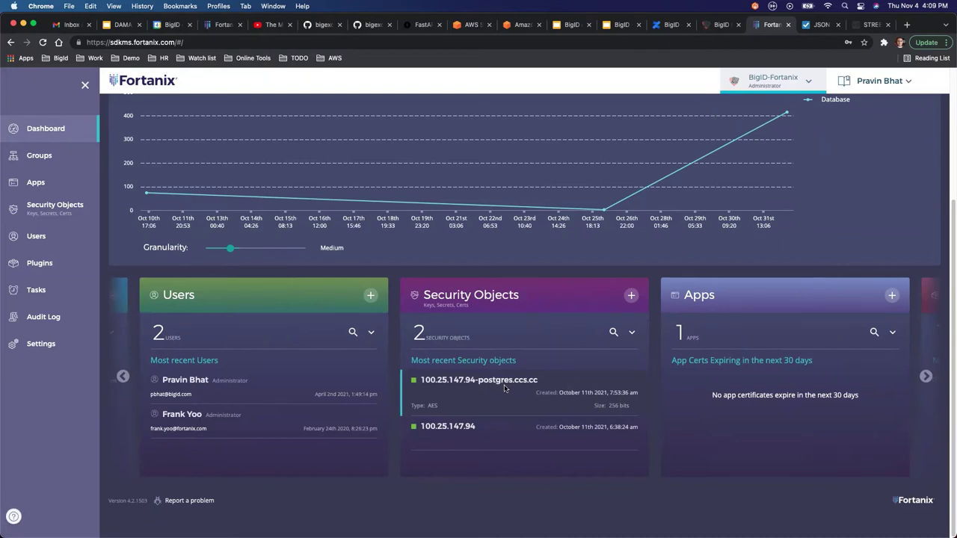
click(725, 25)
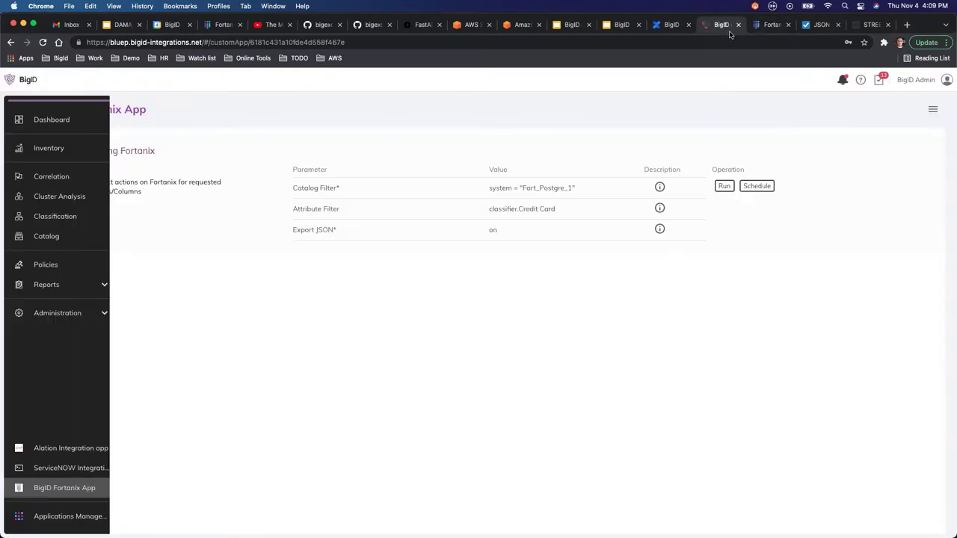
click(57, 235)
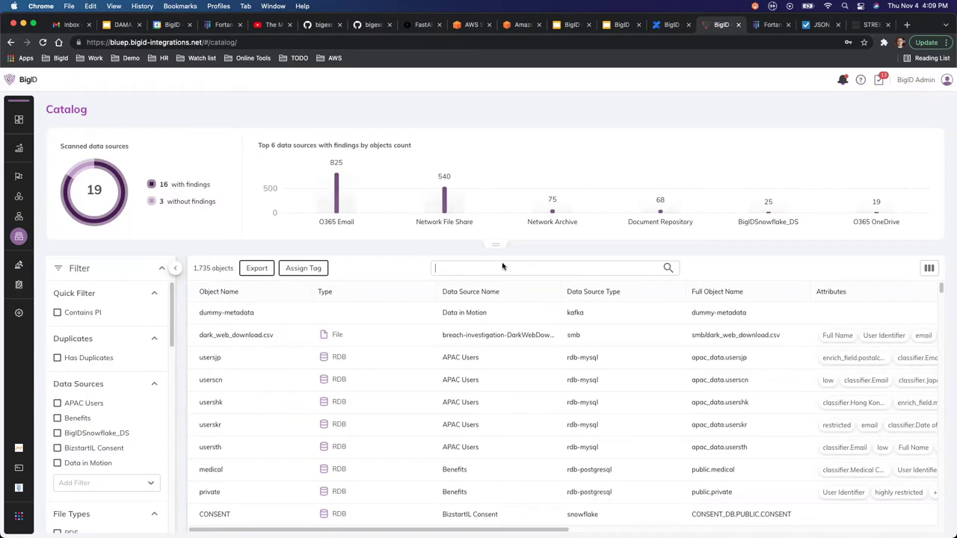
scroll(105, 359, down, 5)
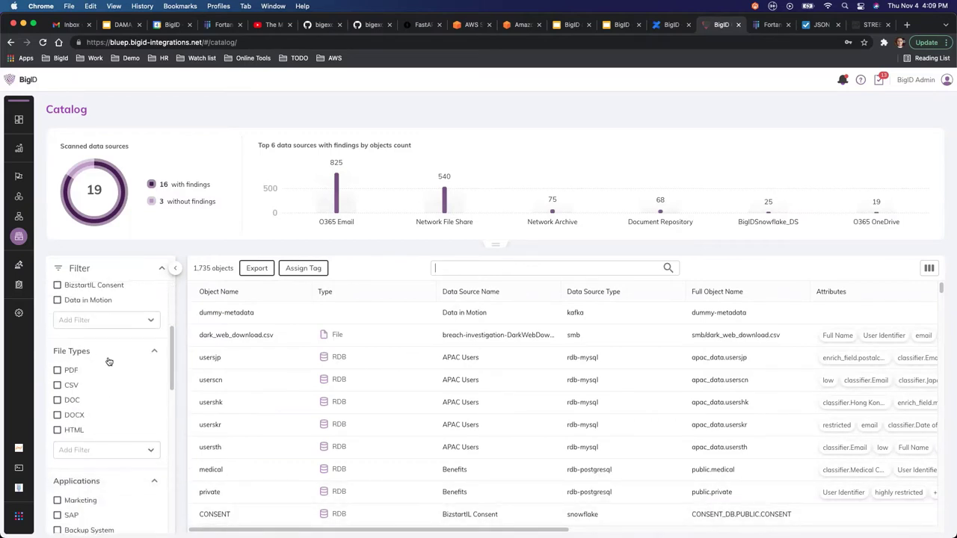
click(104, 326)
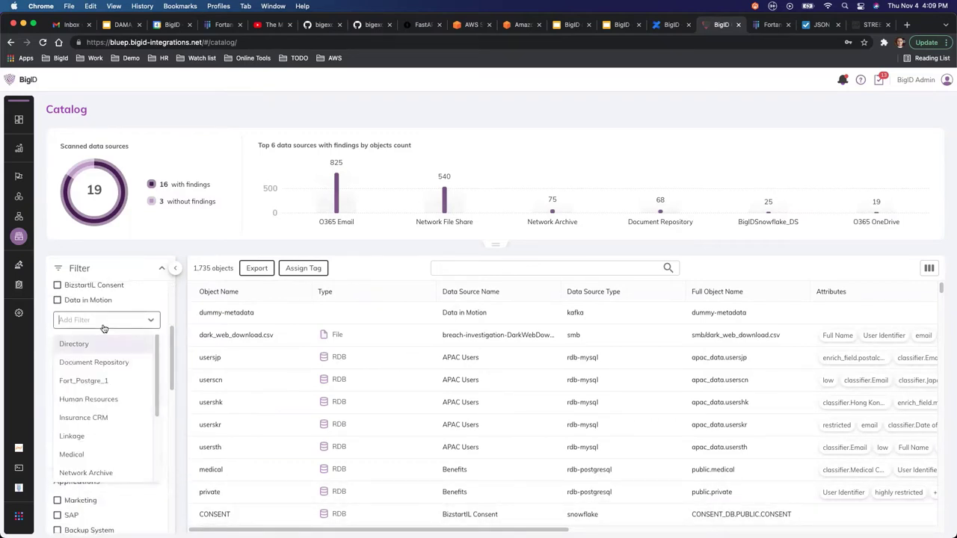
click(101, 383)
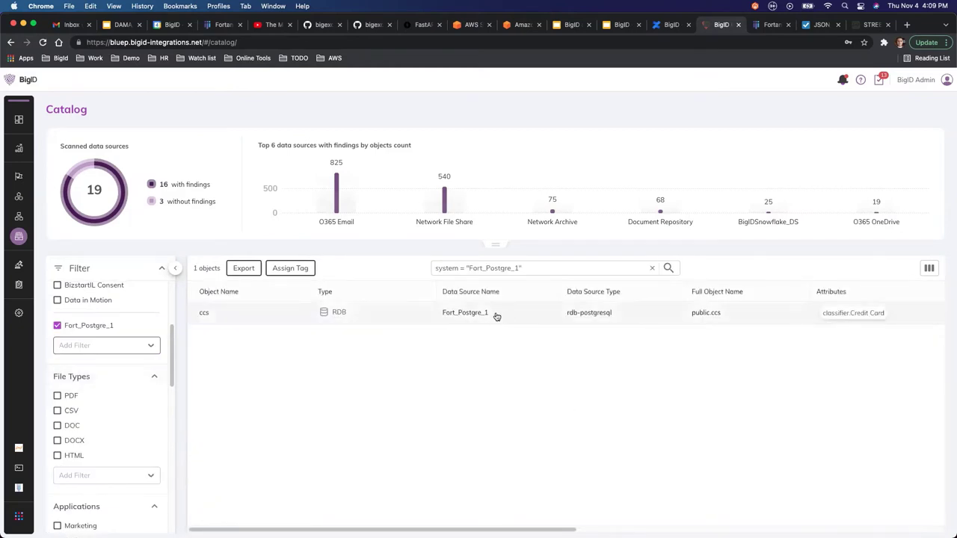
Step: Look at the postgres.ccs.cc security object in Fortanix, and return to BigID to inspect the cc value in the ccs object's data preview
click(769, 25)
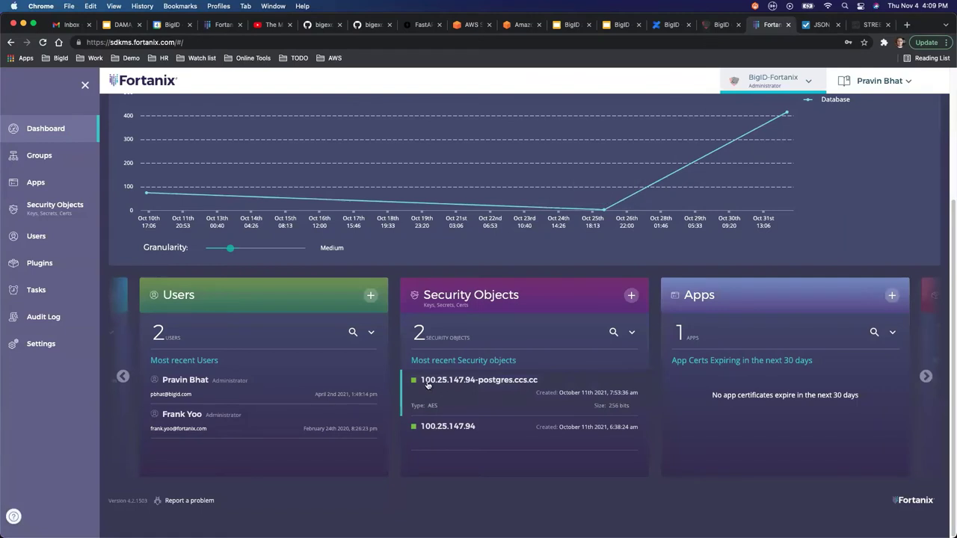
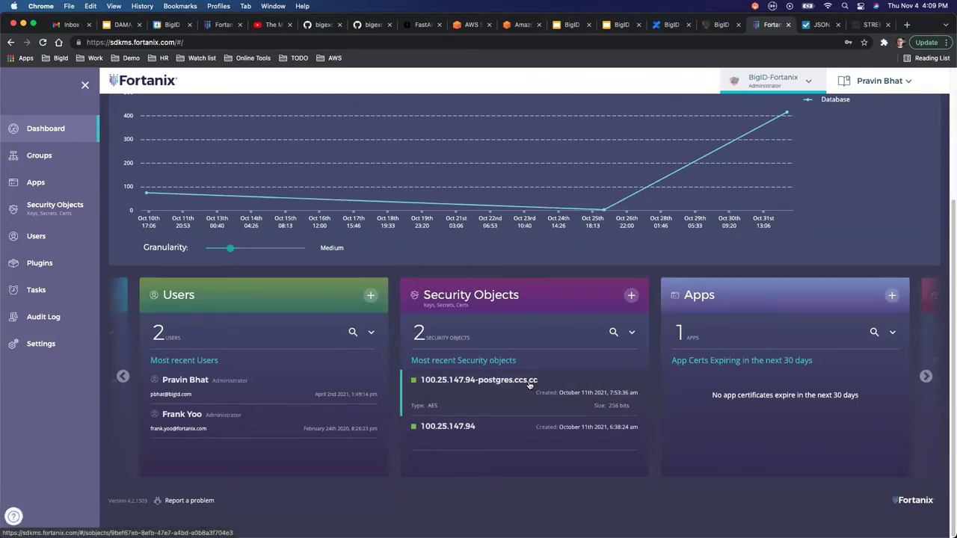
key(ctrl+shift+Tab)
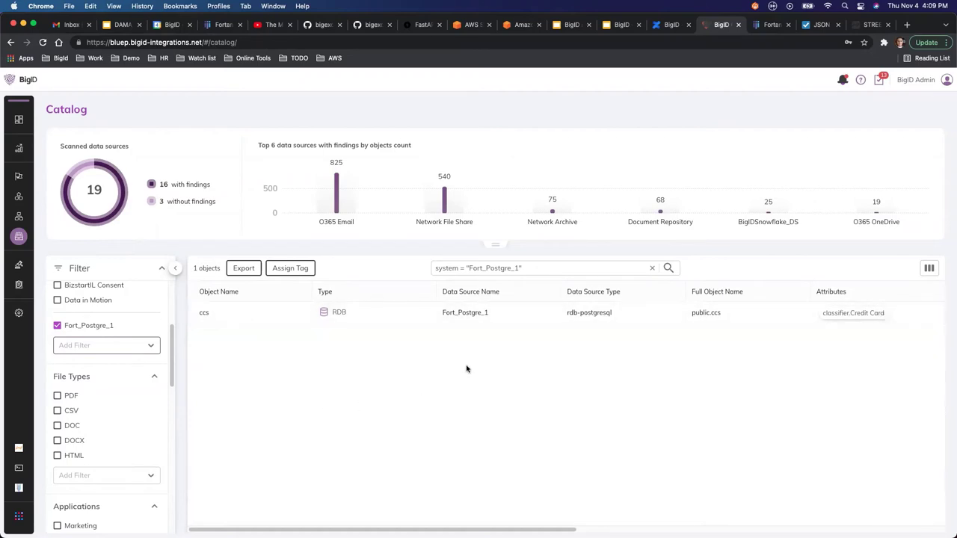
click(243, 315)
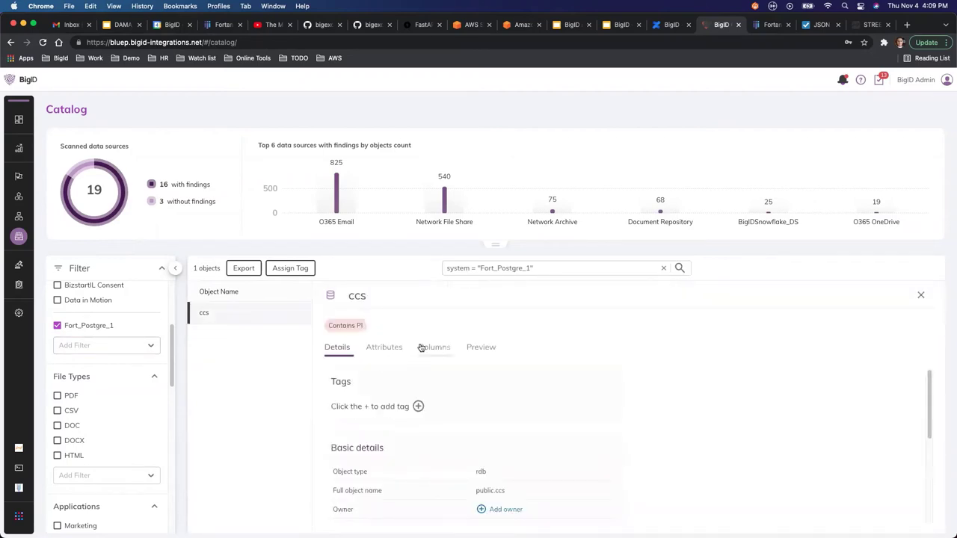
click(477, 347)
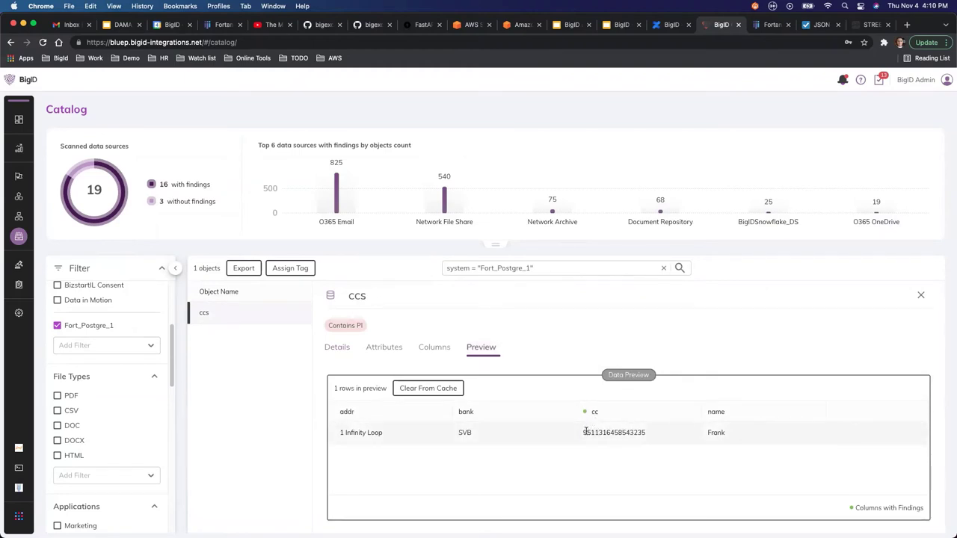
drag(582, 432, 652, 437)
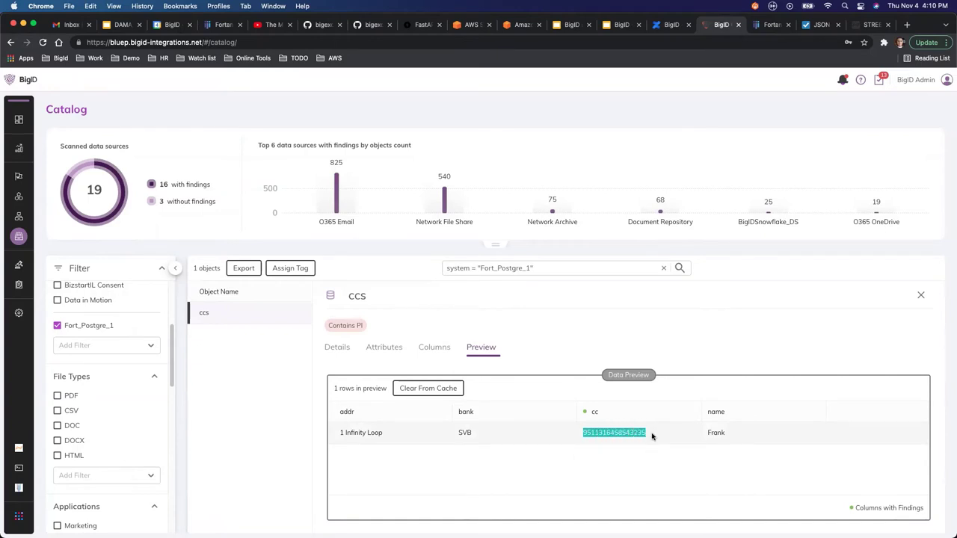
click(632, 434)
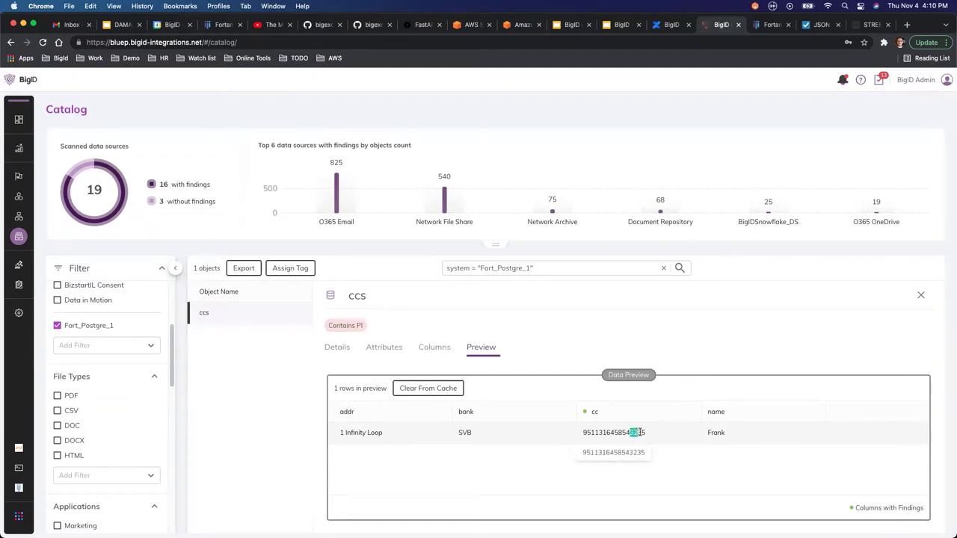
double_click(636, 433)
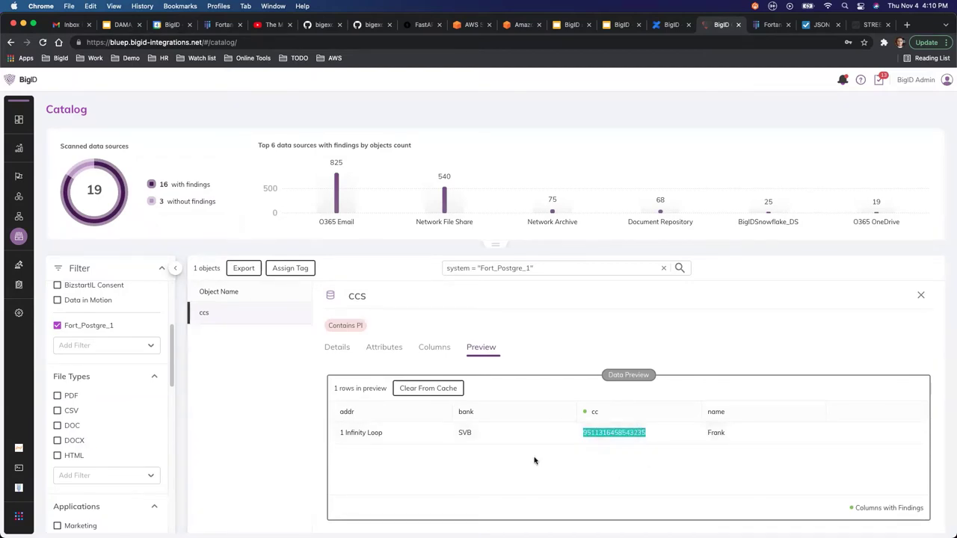
Step: Clear the cached preview of the ccs object, reload it with 20 rows and check the end of the cc value
click(429, 389)
click(522, 388)
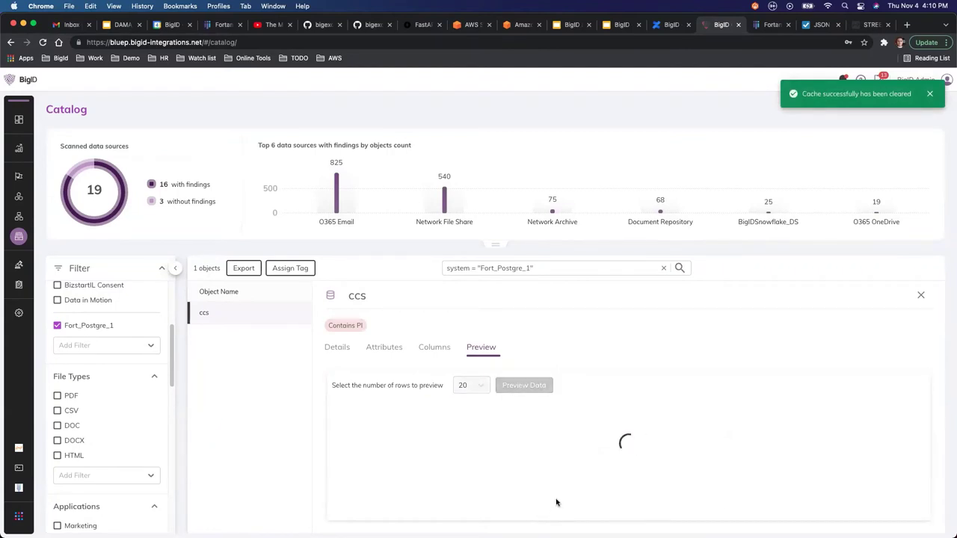
drag(630, 432, 646, 433)
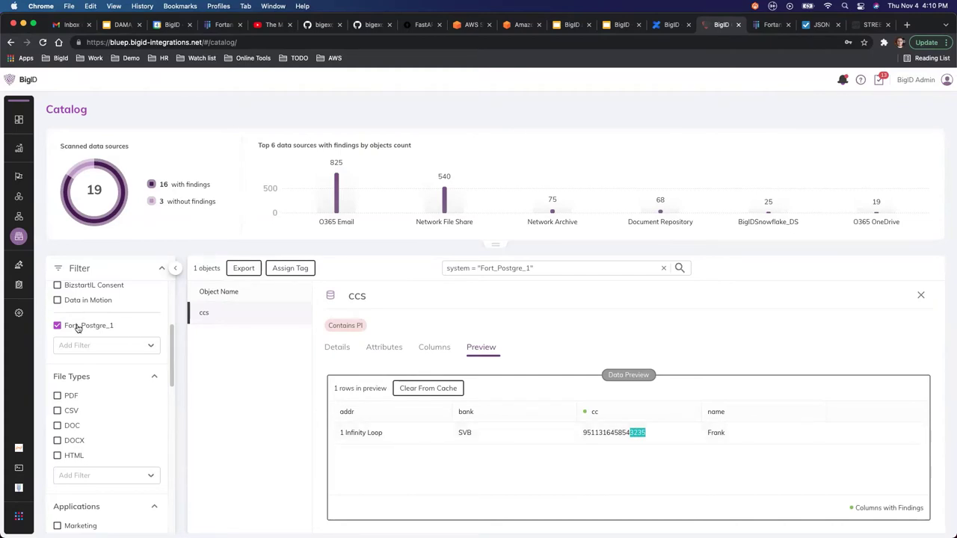
Step: Open the BigID Fortanix App and review the Attribute Filter and Catalog Filter values of its Protect Using Fortanix action
click(28, 489)
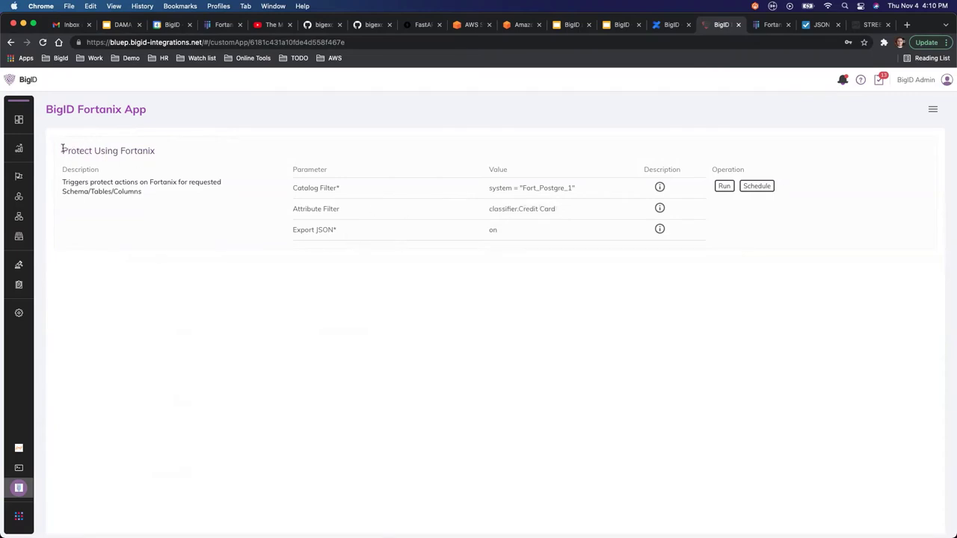
drag(63, 148, 164, 152)
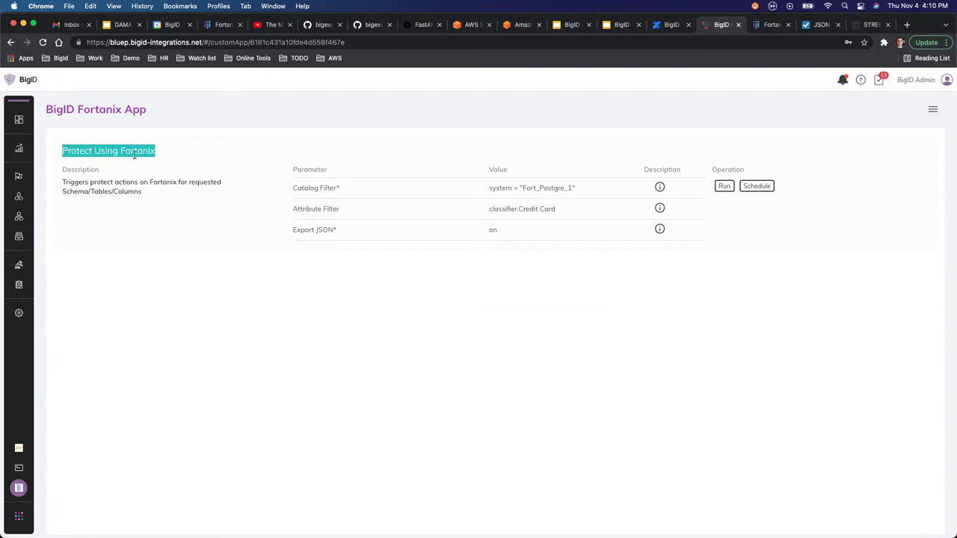
click(561, 207)
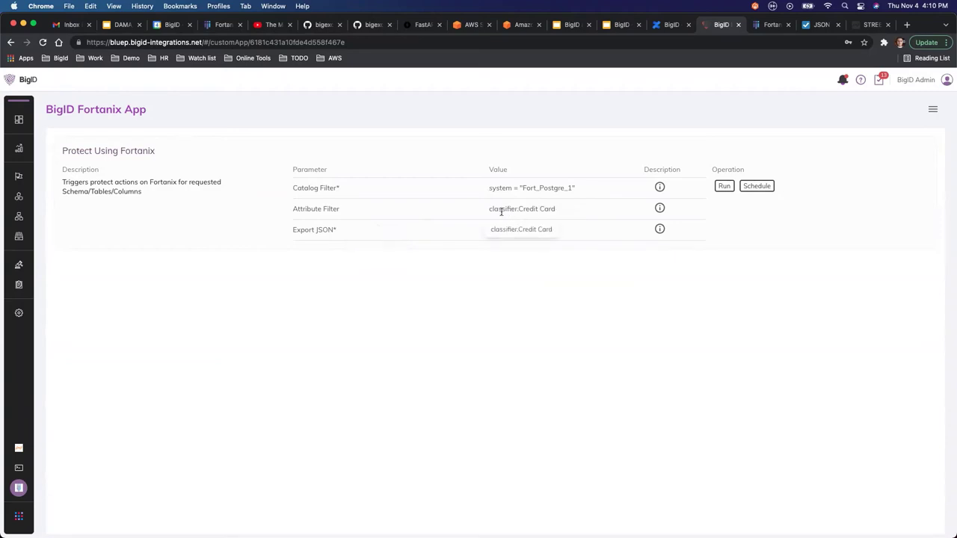
drag(489, 209, 561, 209)
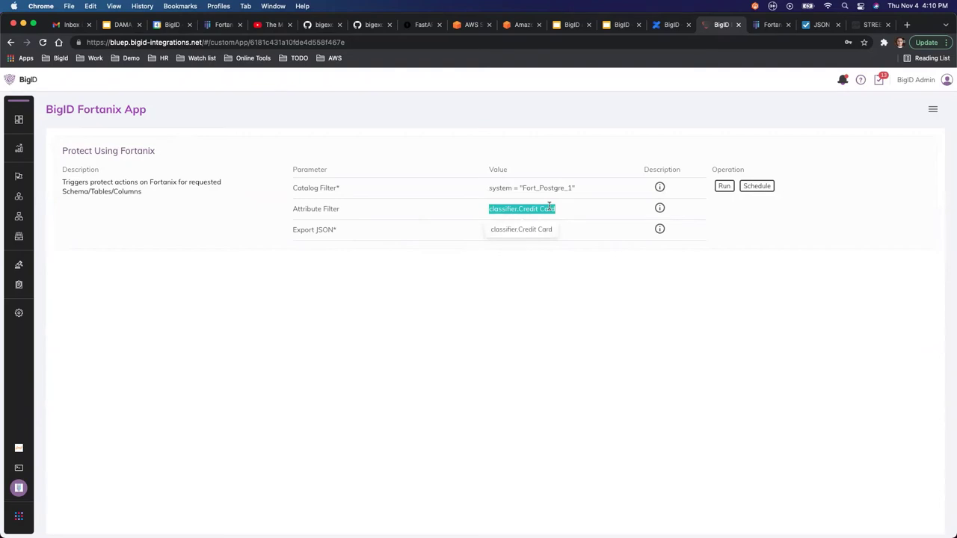
click(553, 306)
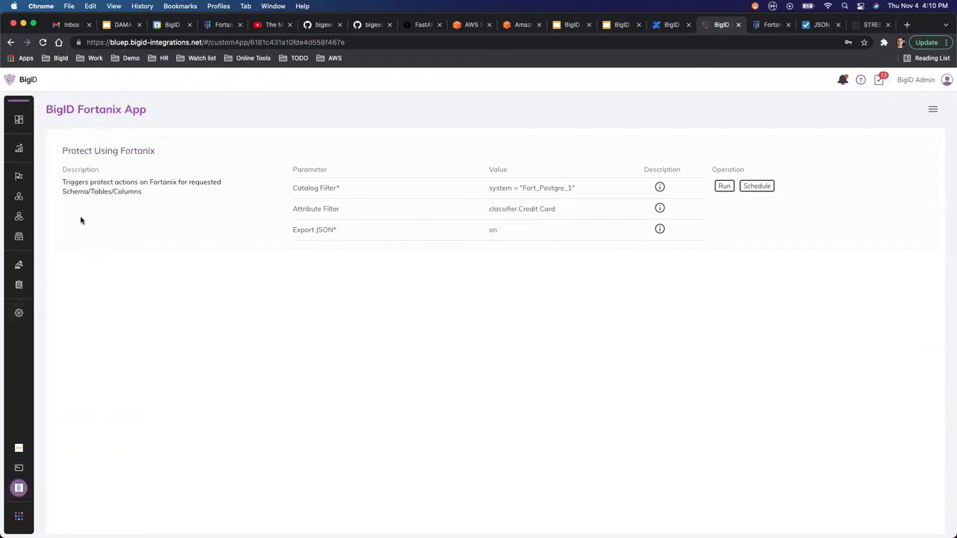
drag(487, 189, 577, 190)
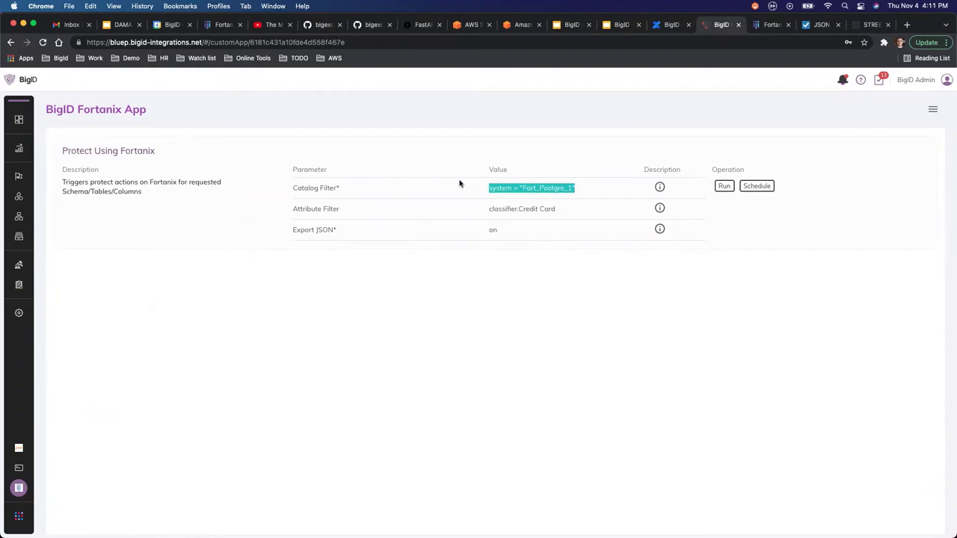
Step: Clear the catalog's data source filter and search the catalog with the query system = "Fort_Postgre_1"
click(41, 238)
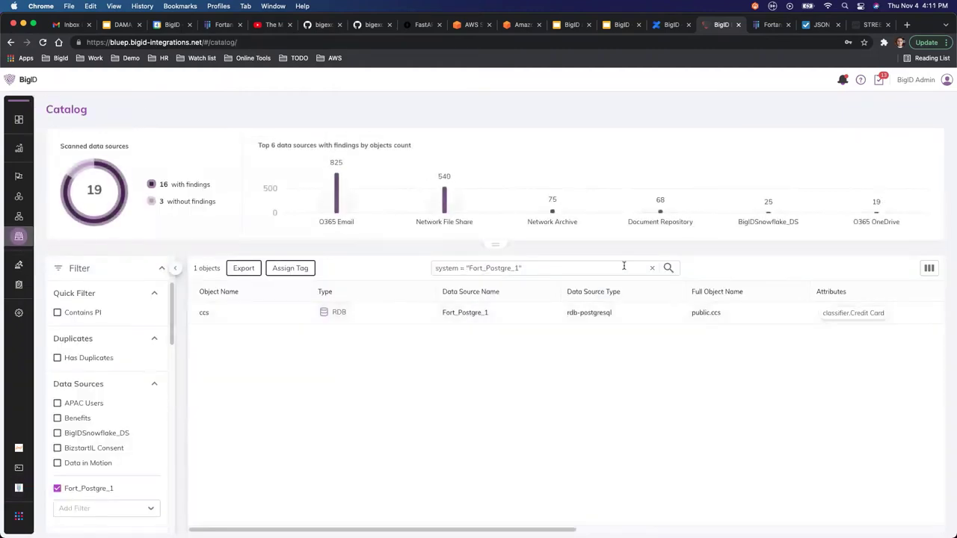
click(658, 267)
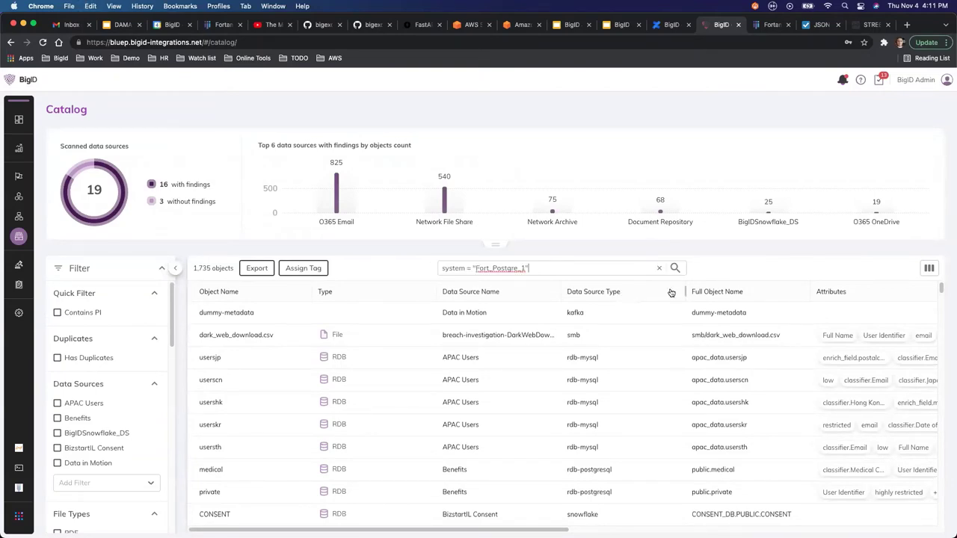
key(Return)
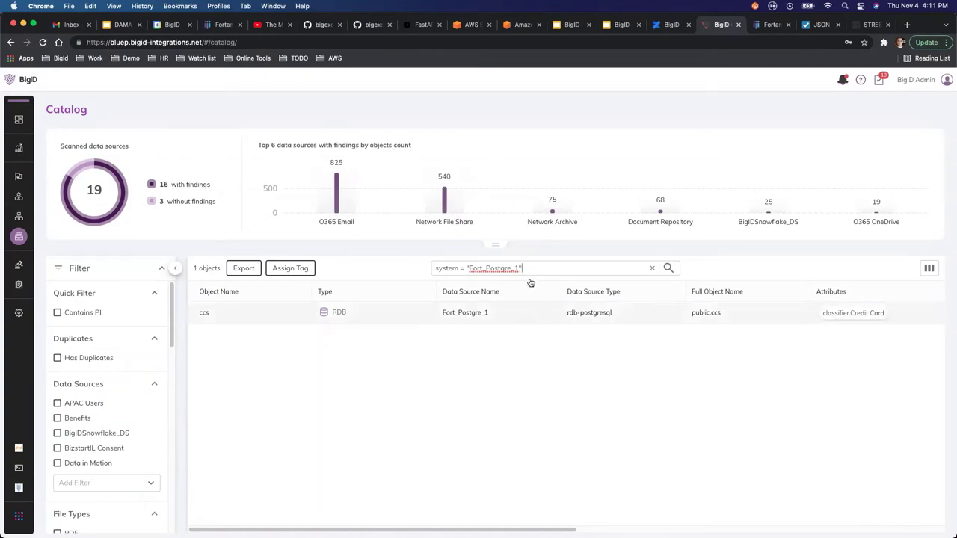
click(461, 268)
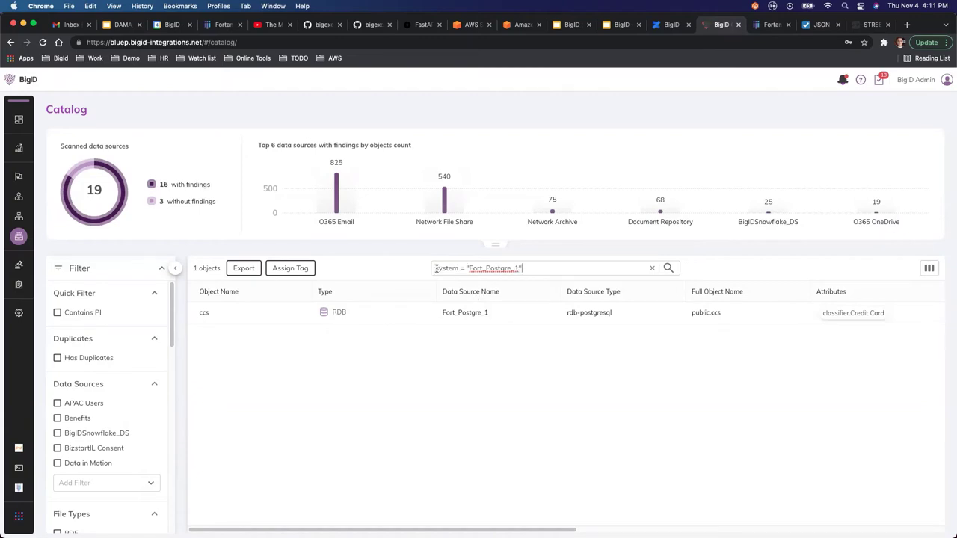
drag(436, 268, 559, 263)
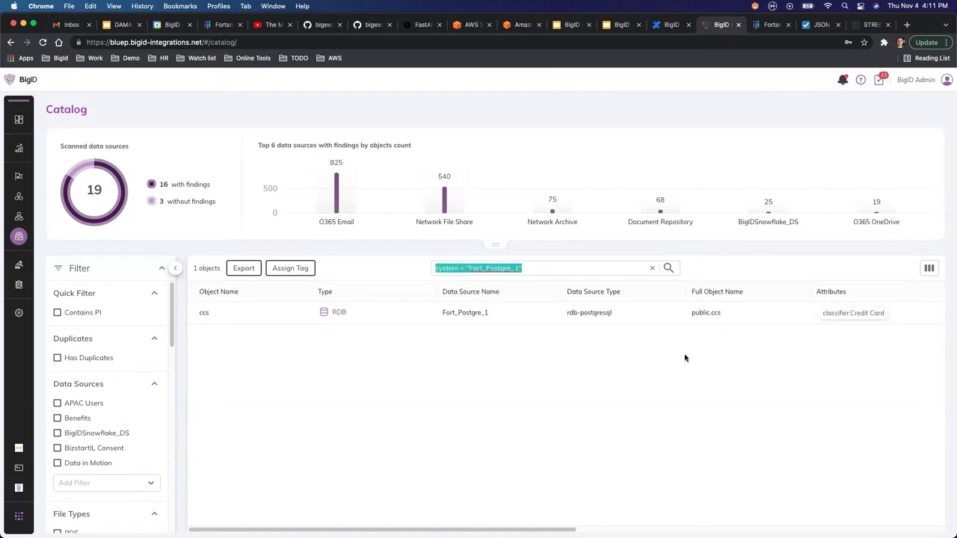
mouse_move(30, 225)
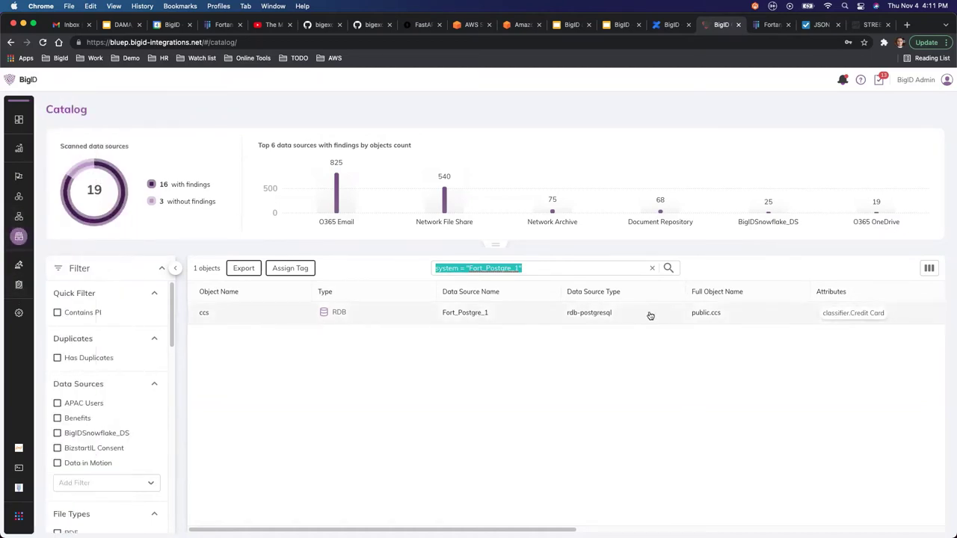
Step: Open the ccs object and examine its attributes and columns to match the credit card classifier with its column
click(212, 320)
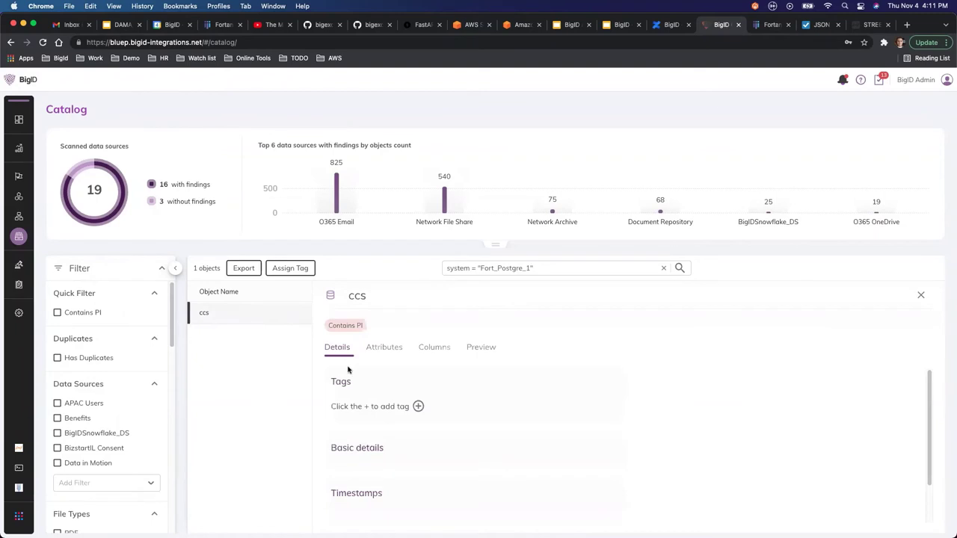
click(385, 351)
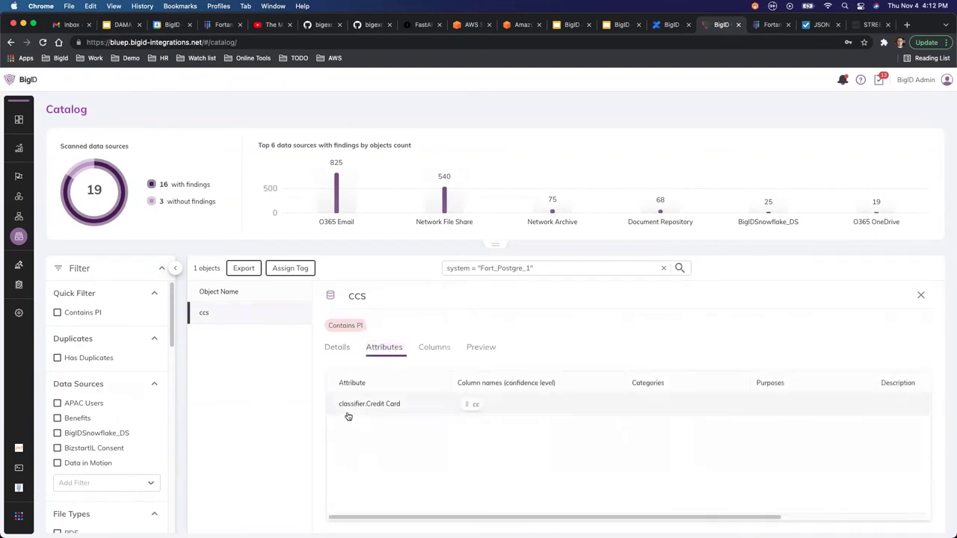
drag(341, 407, 402, 409)
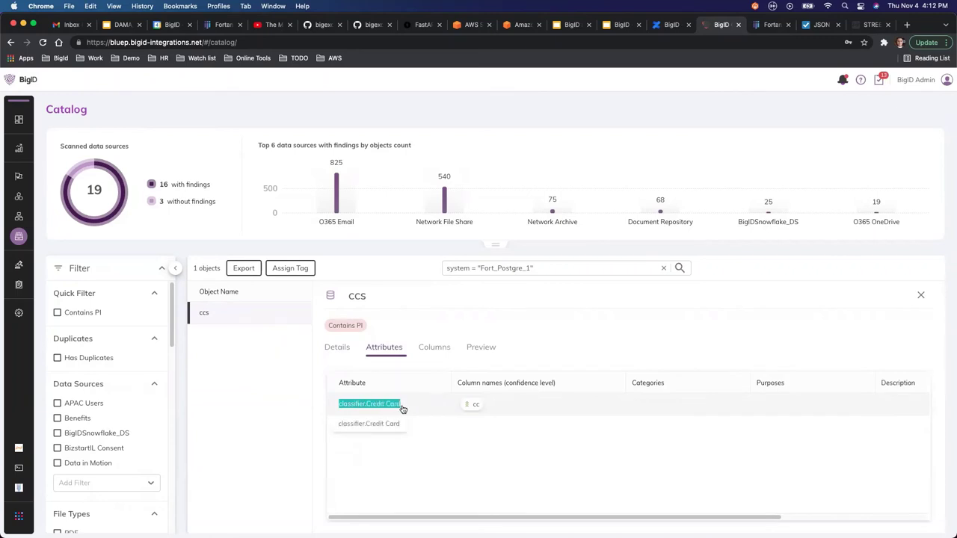
click(434, 348)
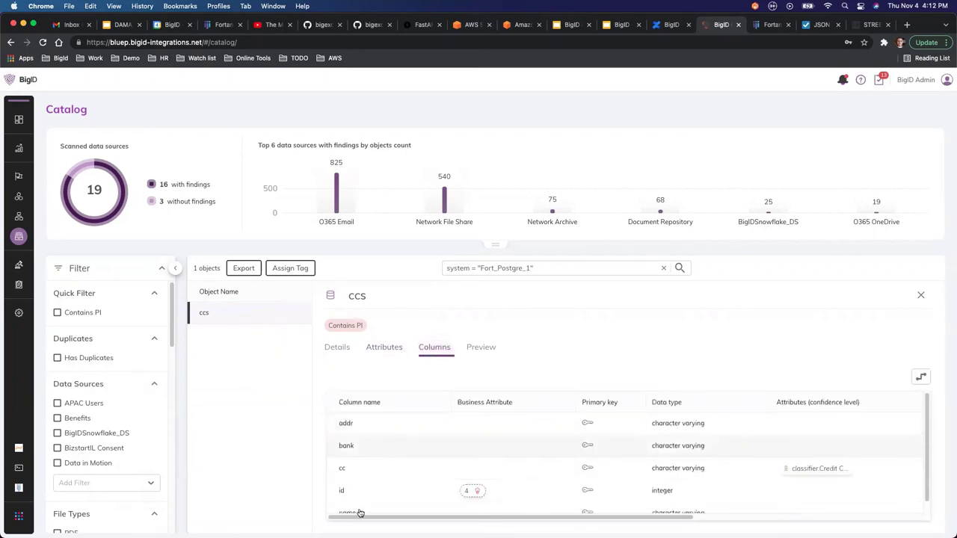
scroll(374, 478, down, 1)
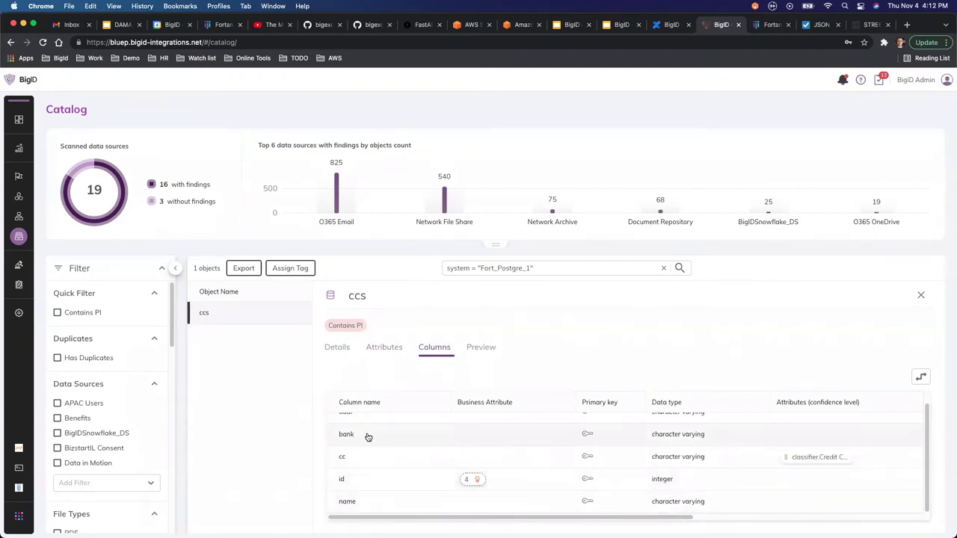
click(384, 350)
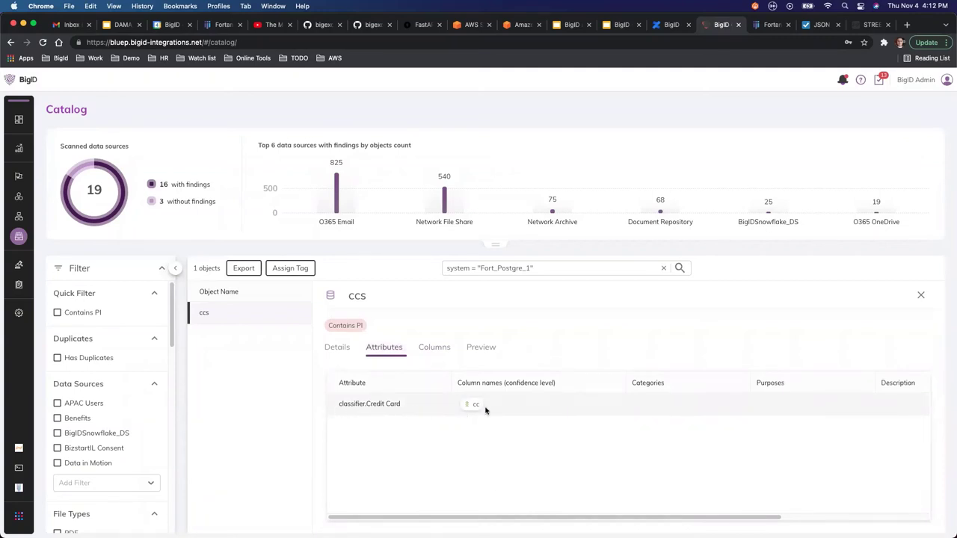
drag(404, 405, 321, 405)
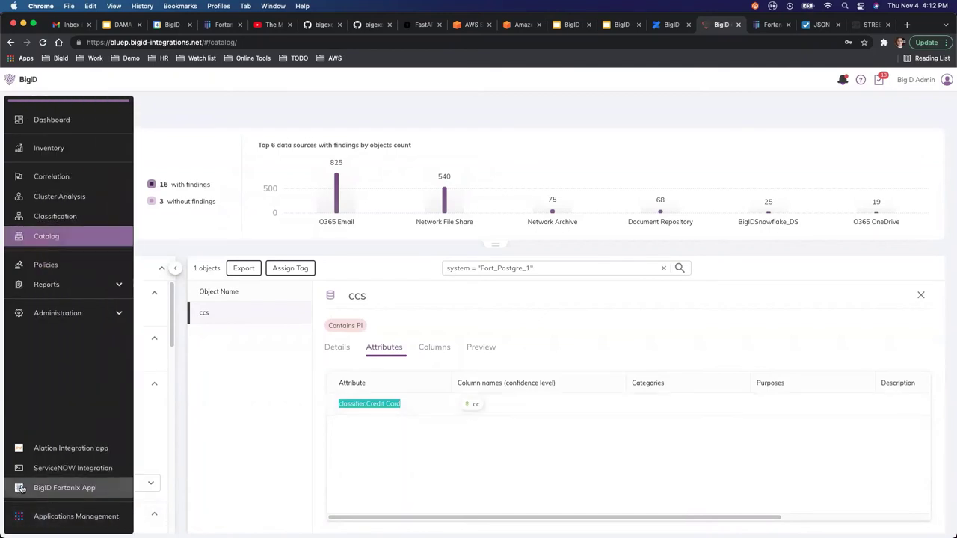
Step: Open the BigID Fortanix App and review the Catalog Filter, Attribute Filter and Export JSON parameters of its Protect Using Fortanix action
click(60, 487)
drag(489, 189, 582, 187)
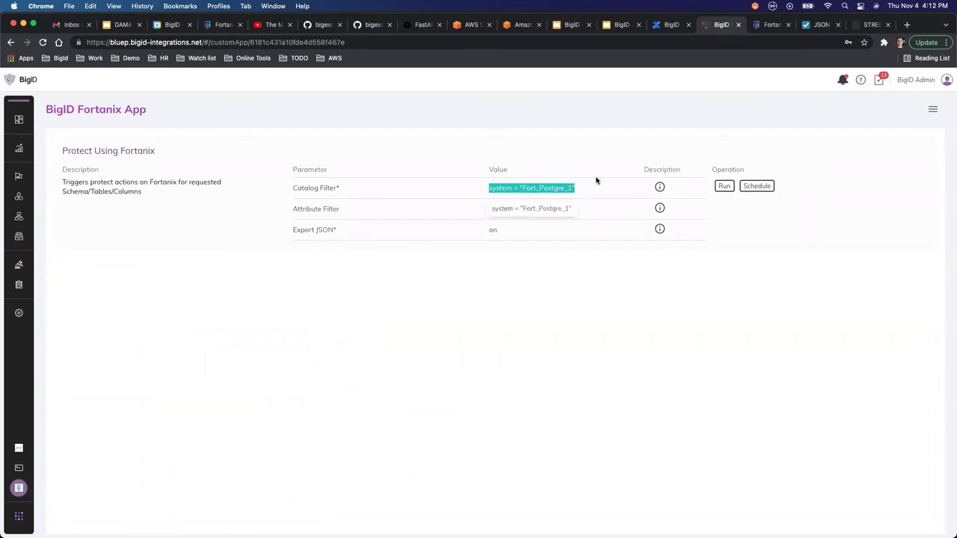
click(583, 314)
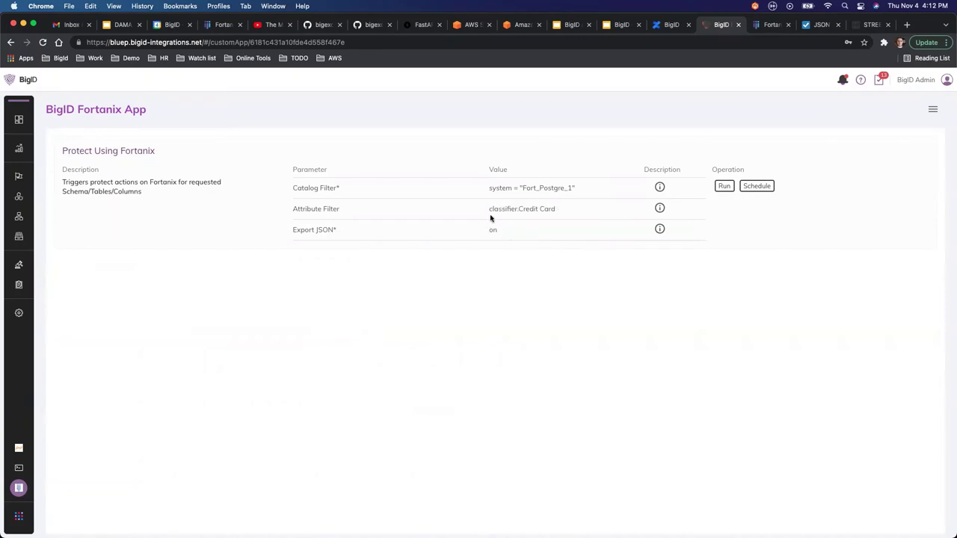
drag(487, 208, 586, 212)
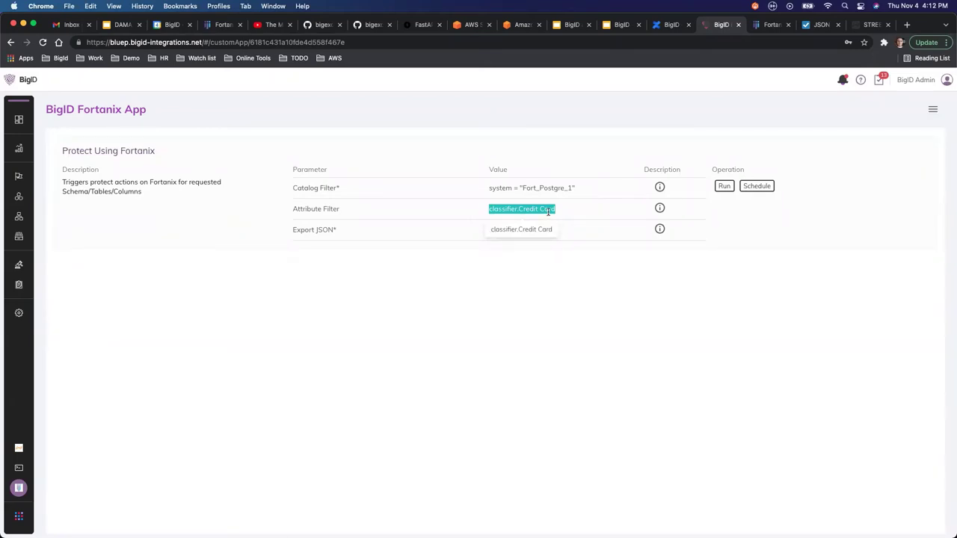
click(563, 356)
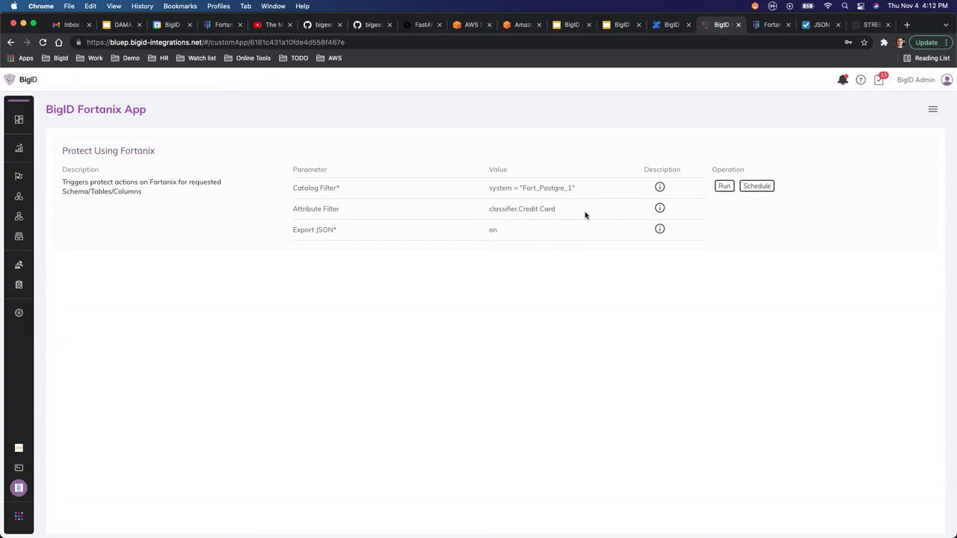
drag(489, 188, 579, 188)
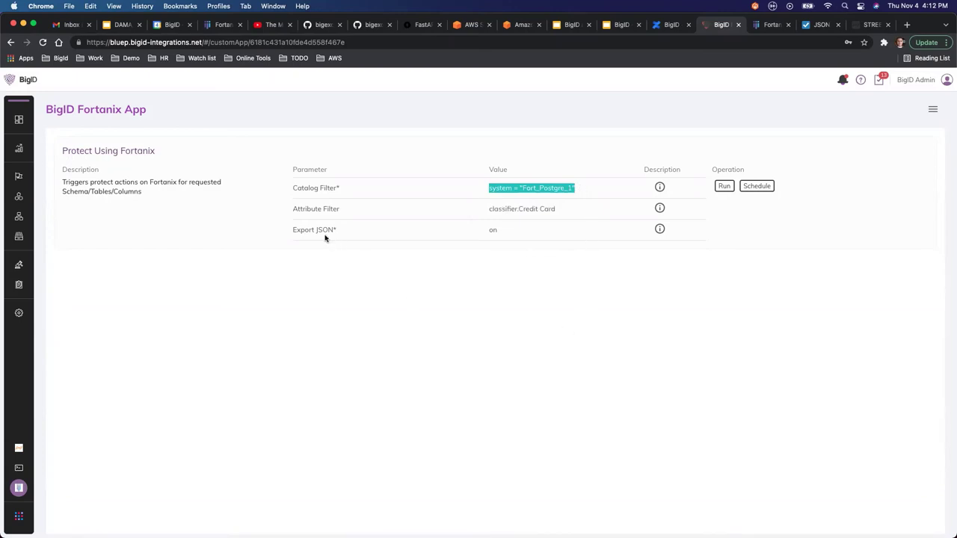
click(376, 232)
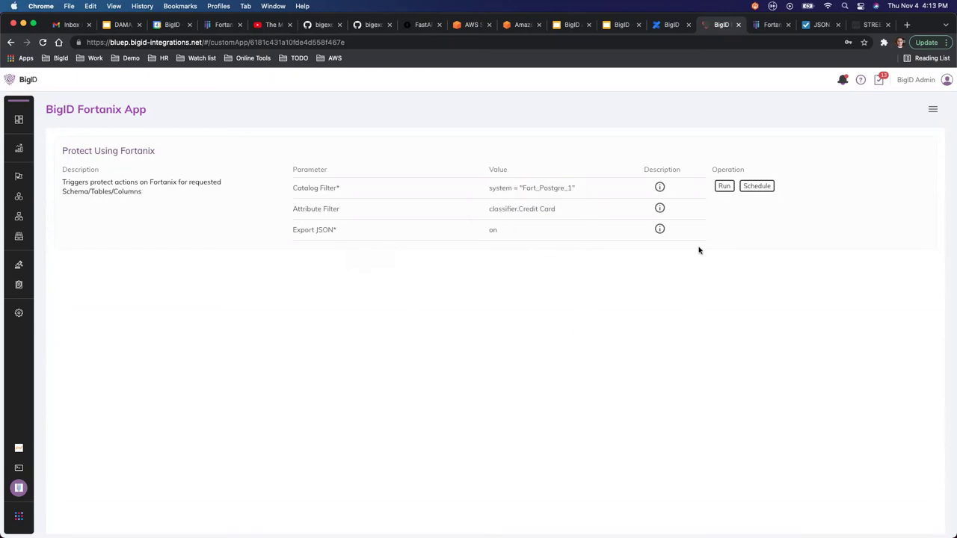
Step: Run the Protect Using Fortanix action and check the newest entry's info in the app's Activity Log
click(723, 186)
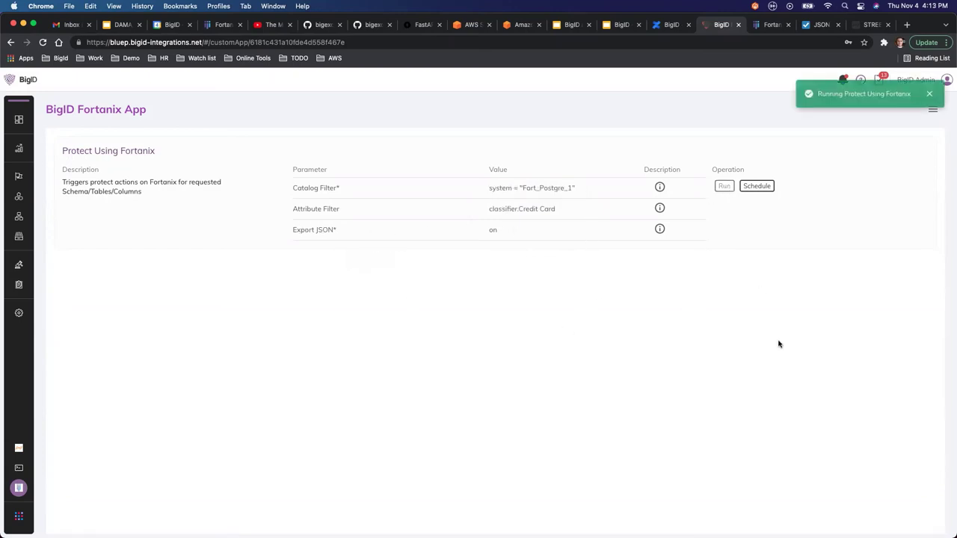
click(930, 95)
click(933, 112)
click(921, 153)
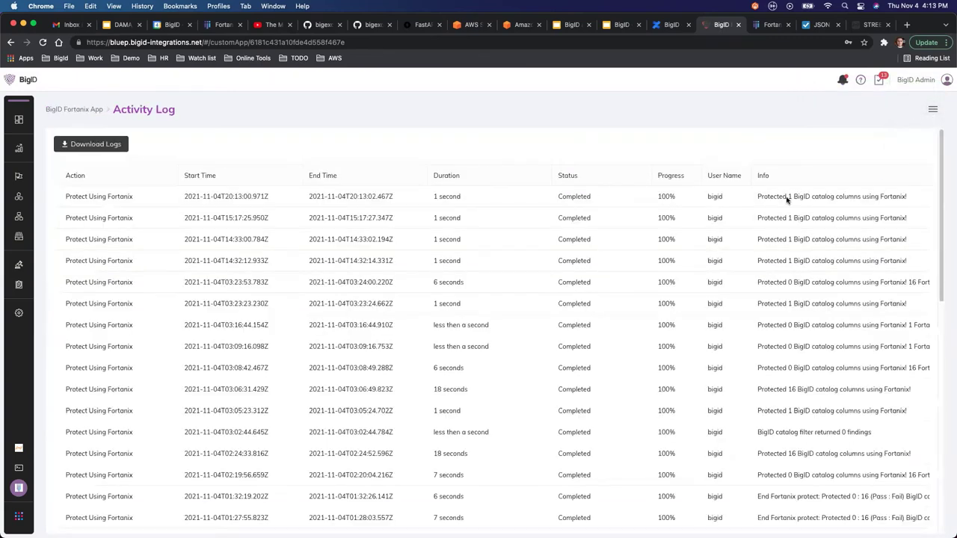
drag(756, 200, 906, 199)
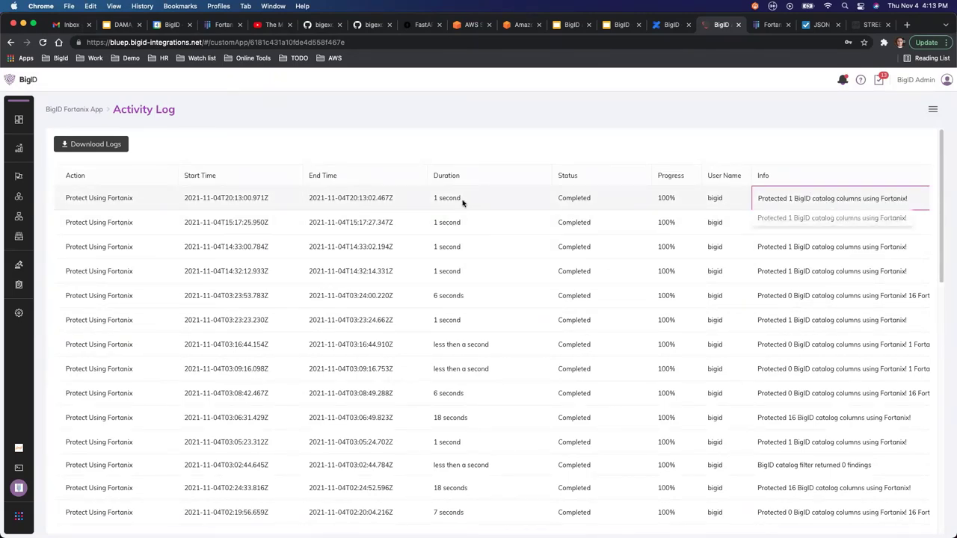
Step: Open the data preview of the ccs object in the catalog and check the last four digits of the cc value
click(30, 236)
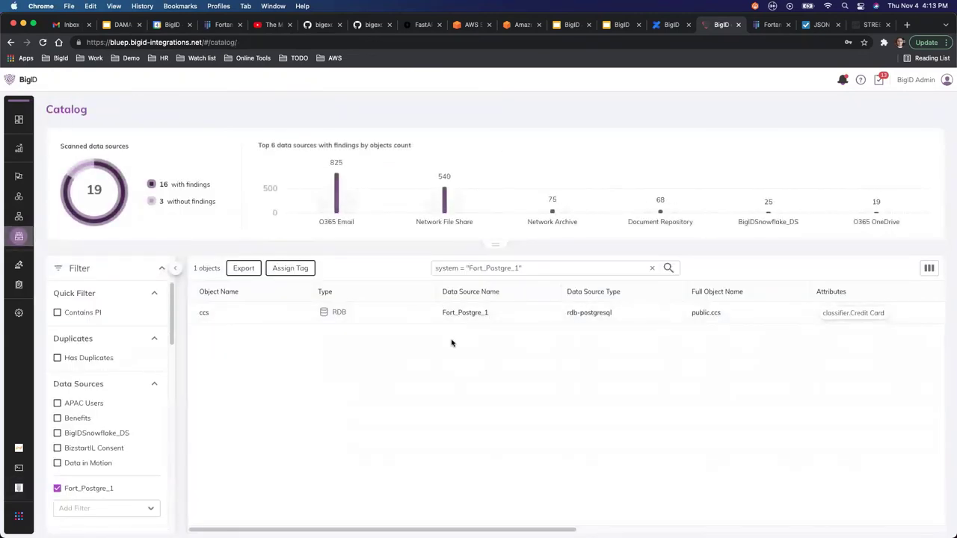
click(256, 314)
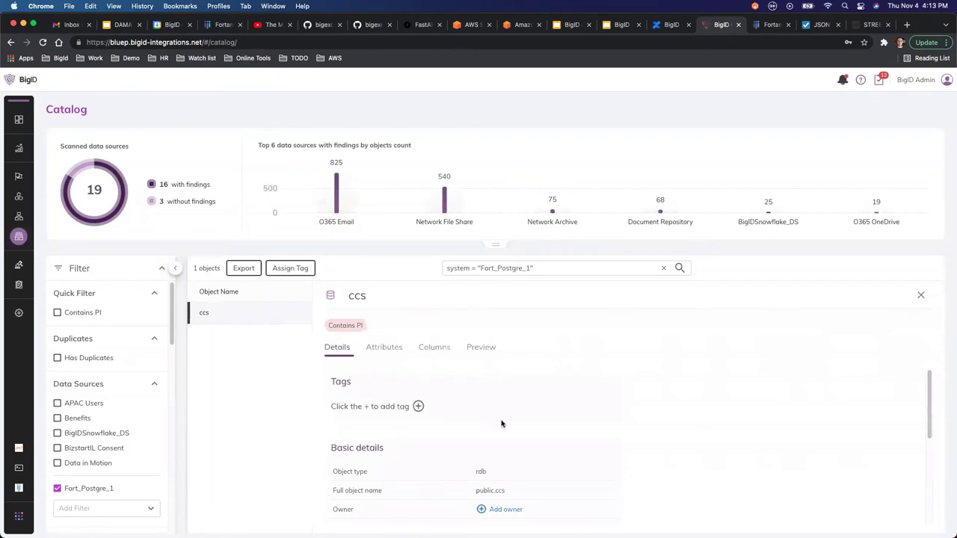
click(479, 349)
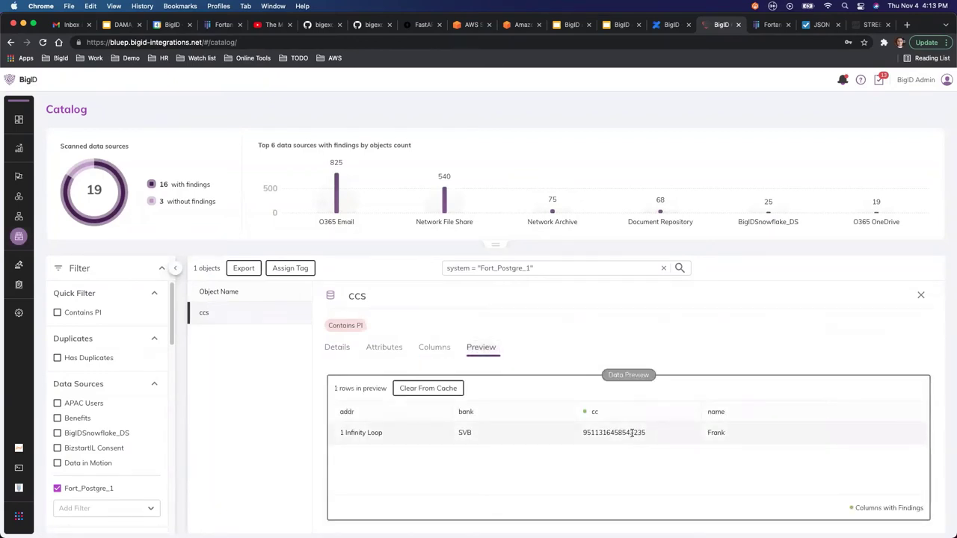
drag(630, 432, 647, 433)
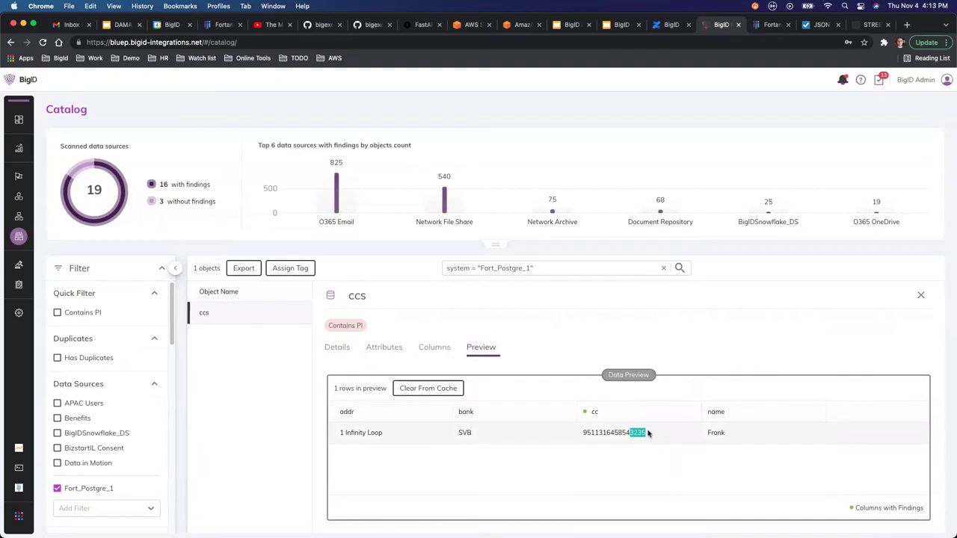
Step: Clear the ccs object's preview from the cache, reload the preview and inspect the refreshed cc value
click(436, 388)
click(524, 387)
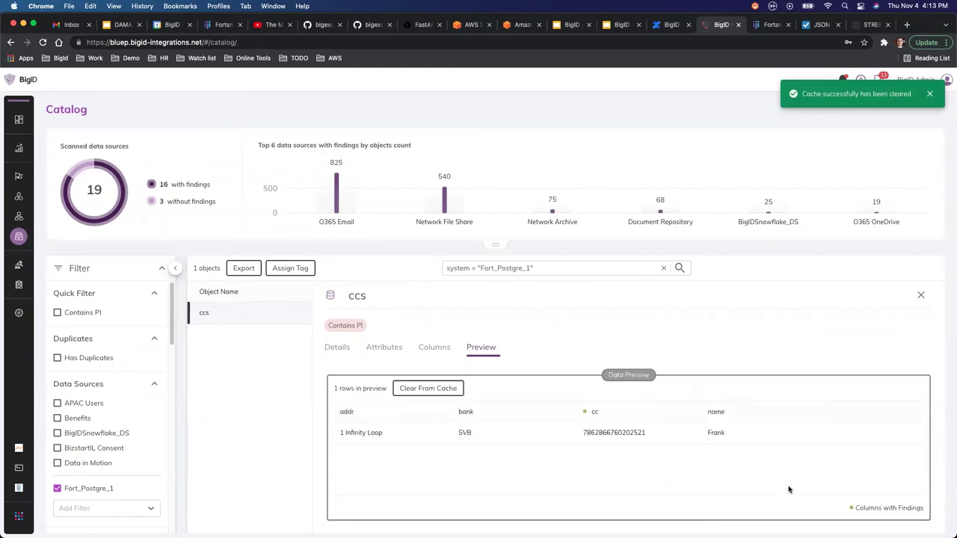
drag(629, 432, 652, 434)
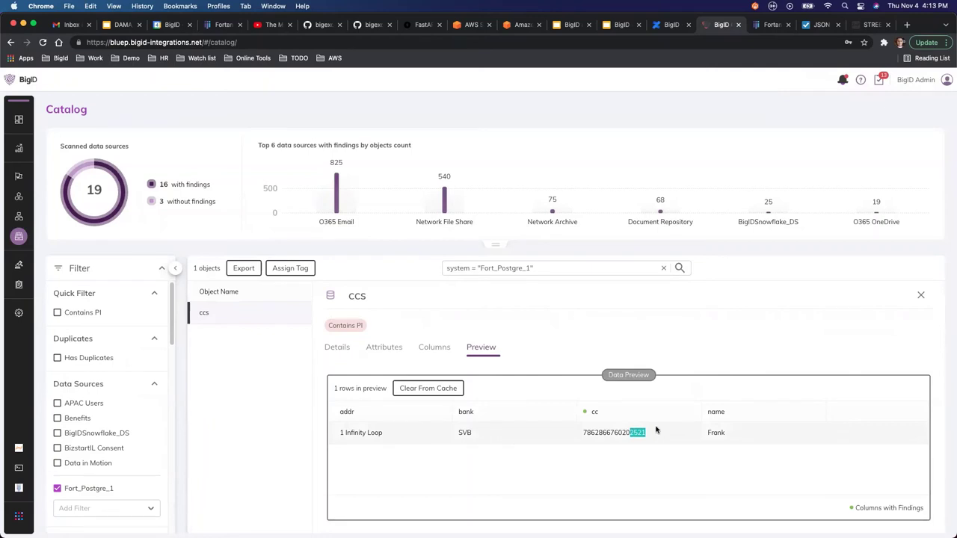
double_click(600, 433)
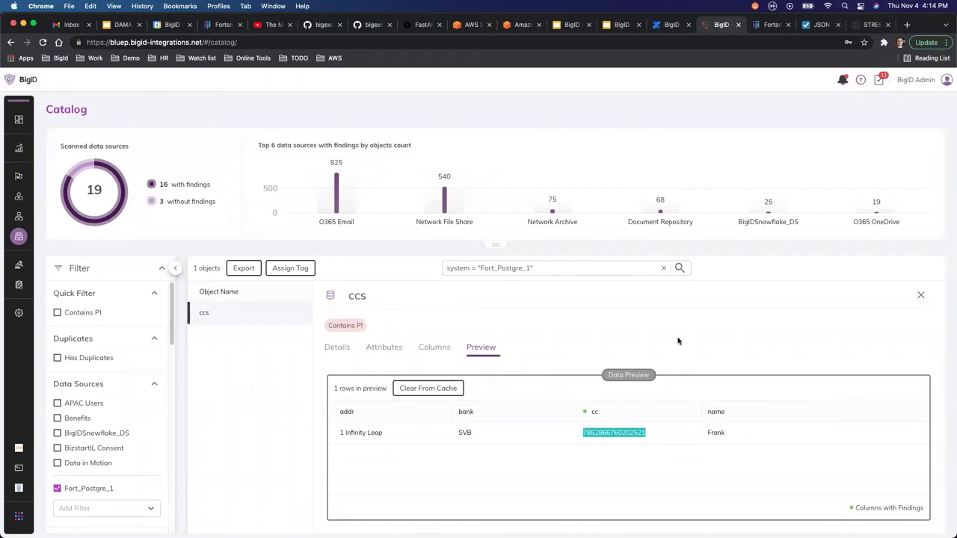
Step: Return to the BigID Fortanix App and examine the Export JSON setting along with the catalog and attribute filters
mouse_move(5, 285)
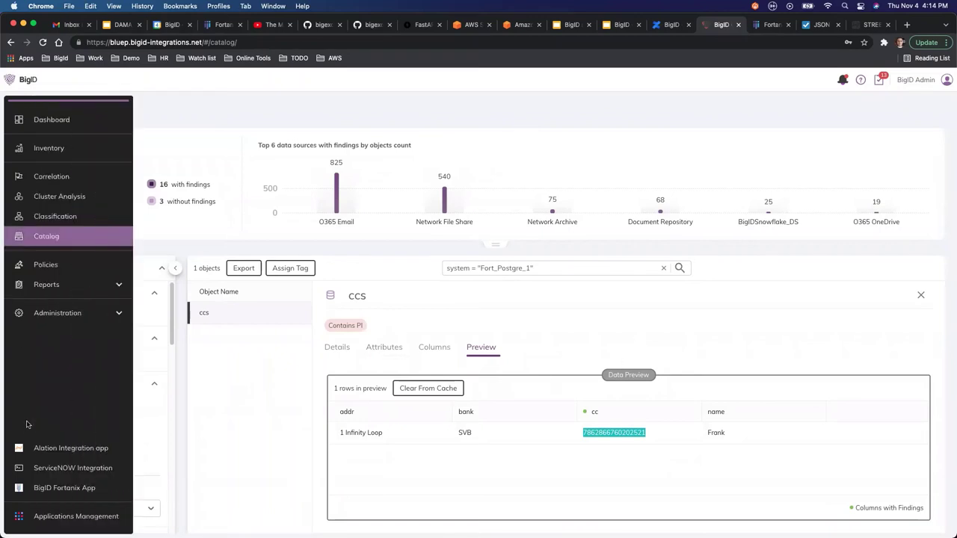
click(60, 487)
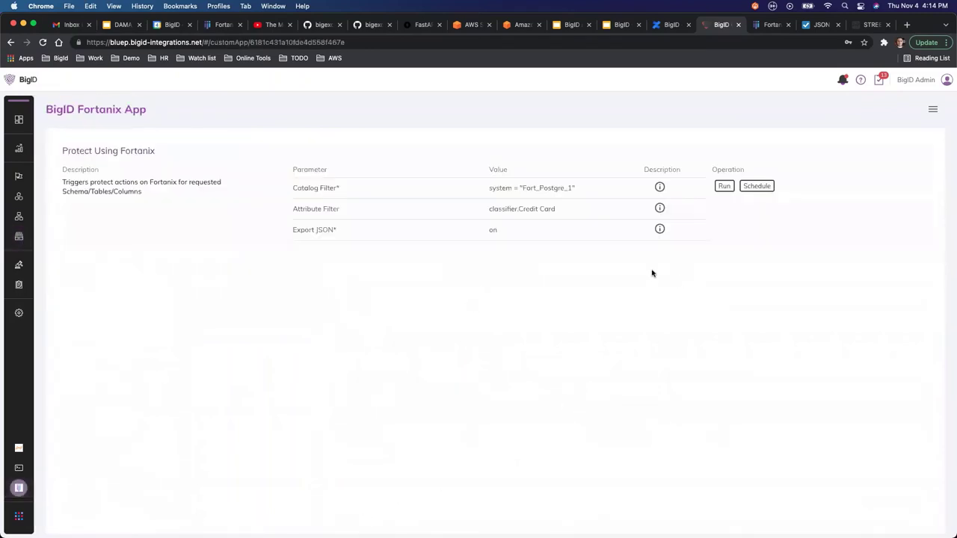
drag(290, 233, 518, 236)
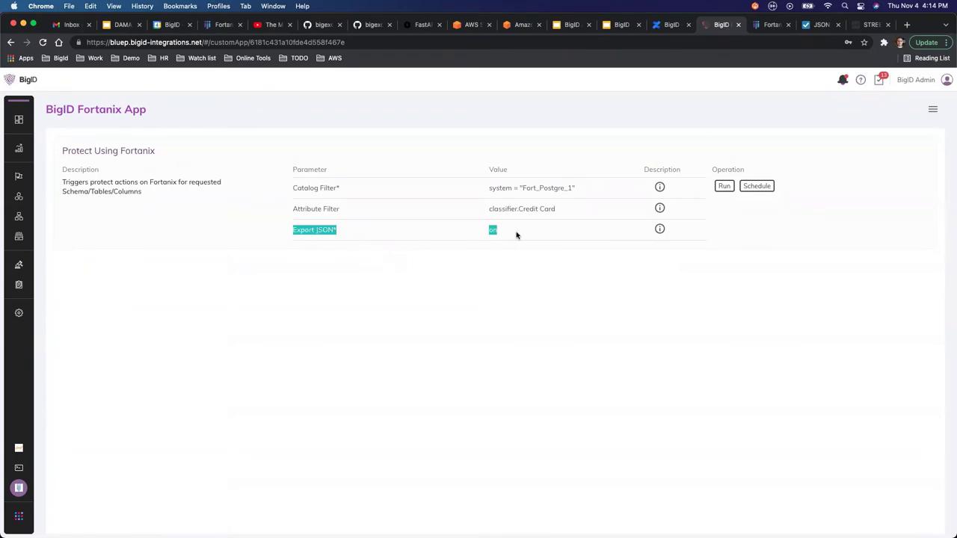
drag(487, 187, 583, 195)
triple_click(539, 210)
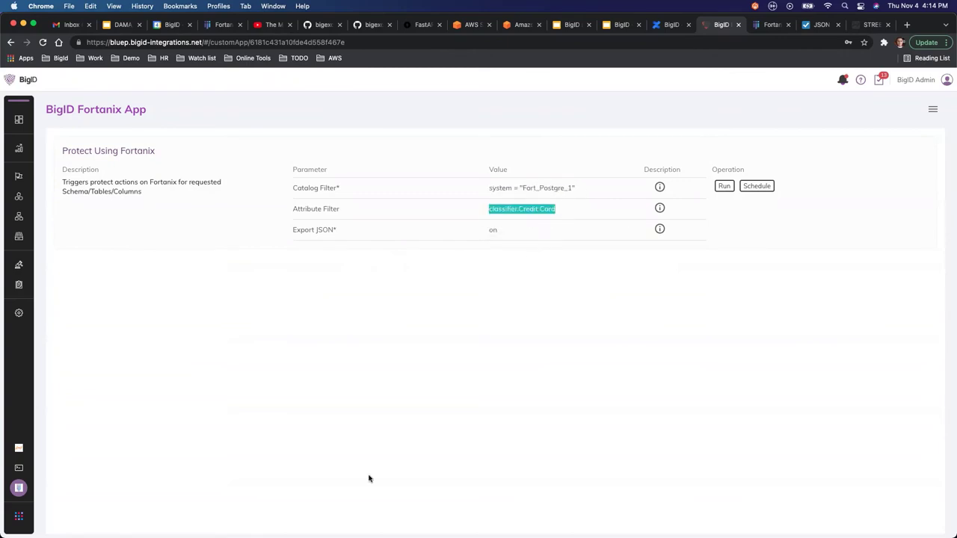
Step: Open the BigID Fortanix App's Activity Log and examine the info and download entries of past Protect Using Fortanix runs
click(36, 515)
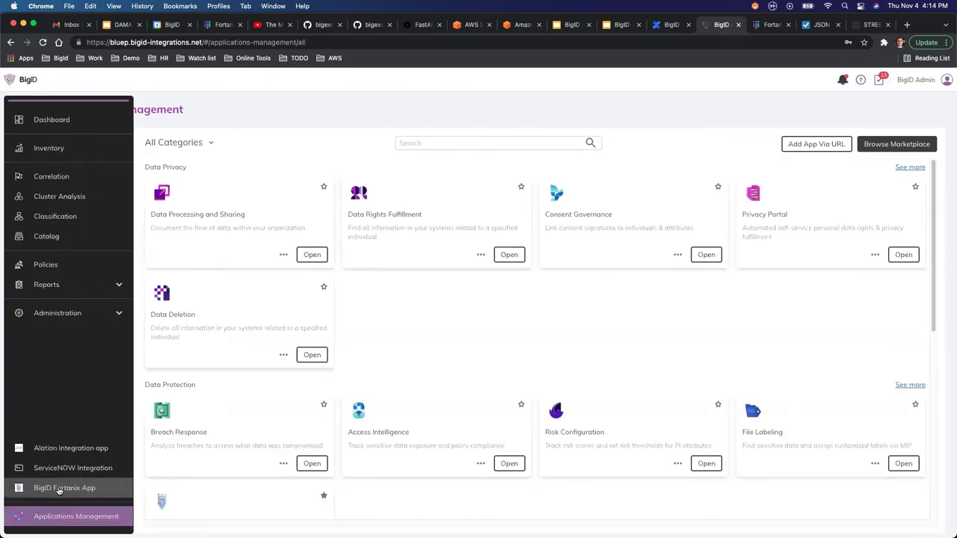
click(58, 490)
click(932, 109)
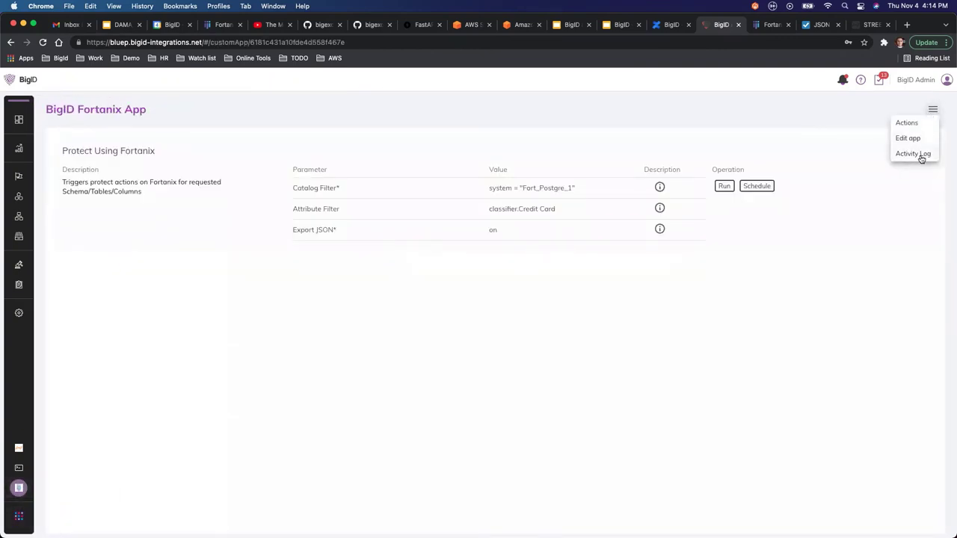
click(921, 155)
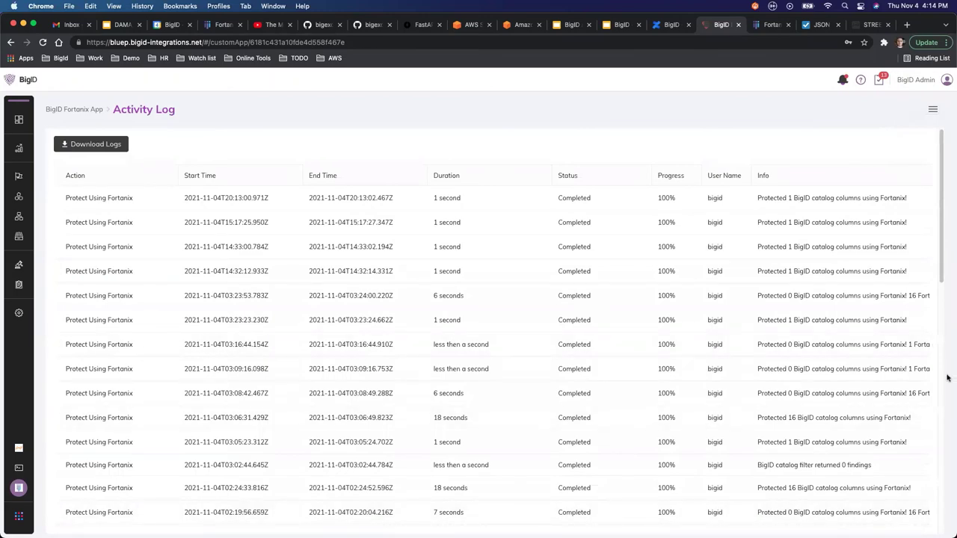
scroll(946, 376, down, 15)
scroll(824, 516, right, 5)
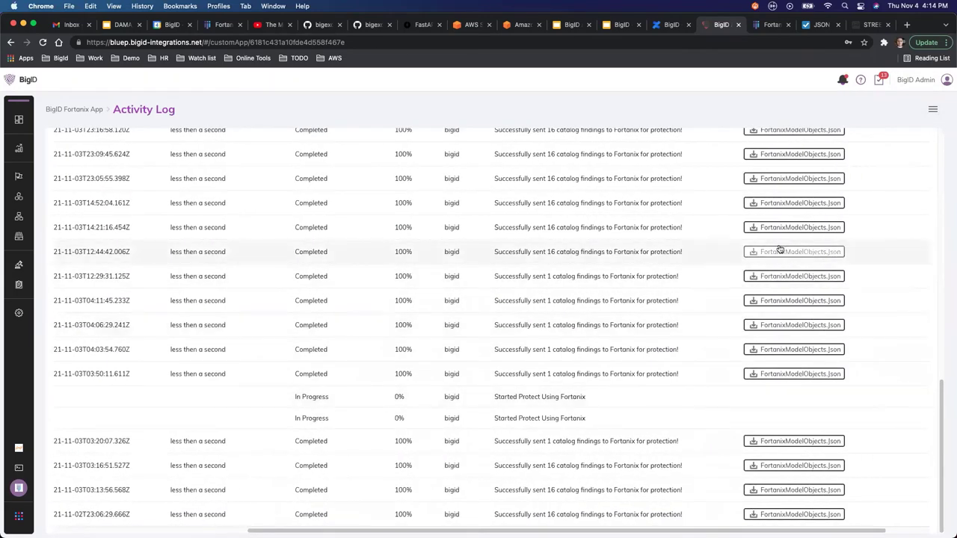
double_click(550, 252)
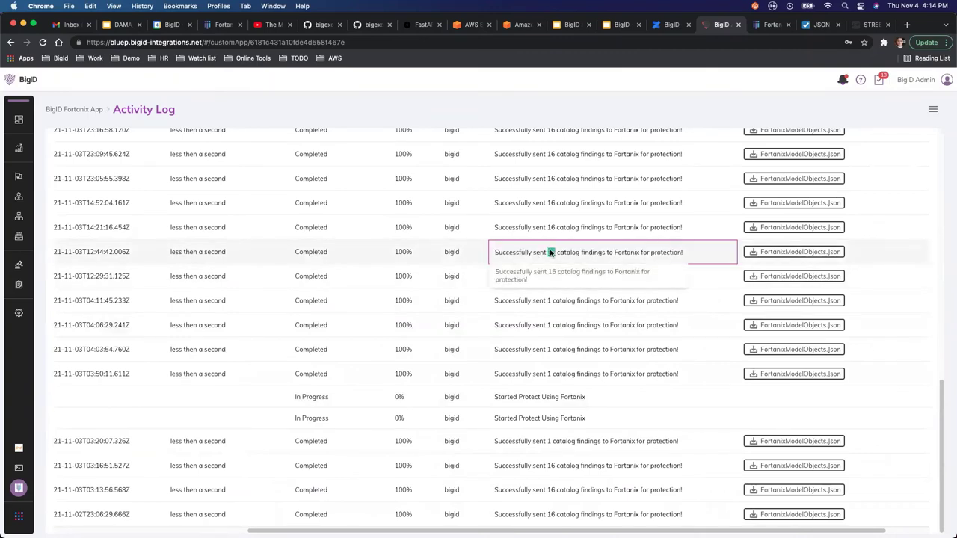
scroll(562, 217, up, 10)
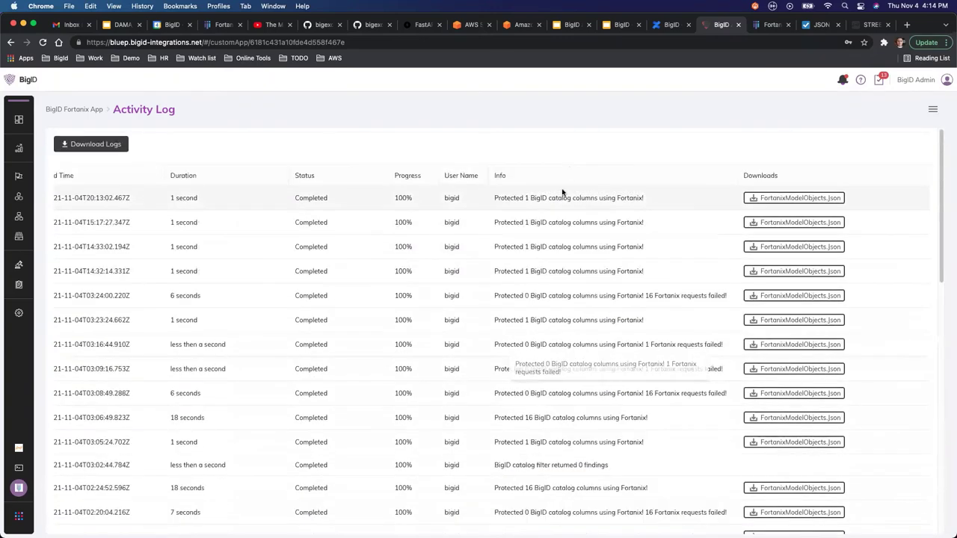
scroll(662, 295, down, 5)
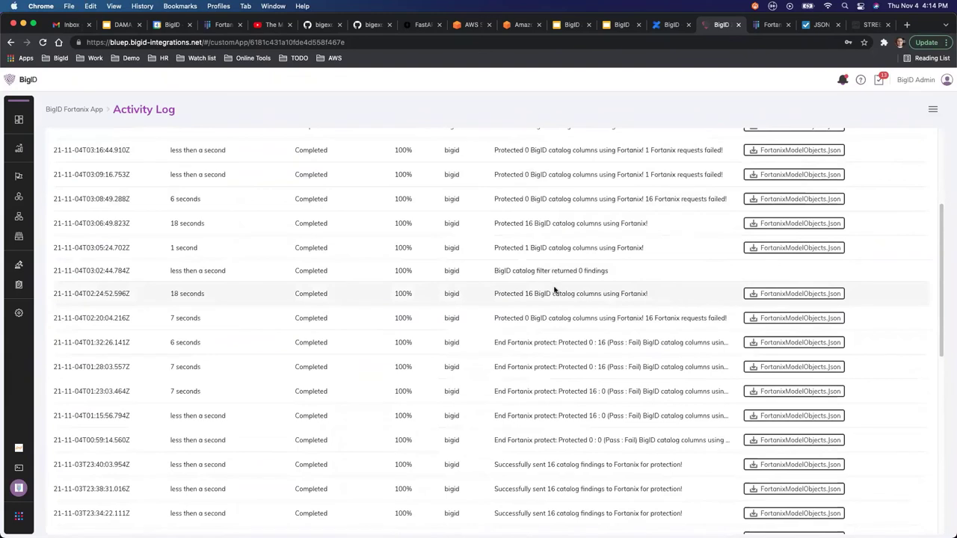
Step: Download FortanixModelObjects.Json for the run that ended at 2021-11-04T02:24:52.596Z and copy its entire contents in Sublime Text
click(796, 296)
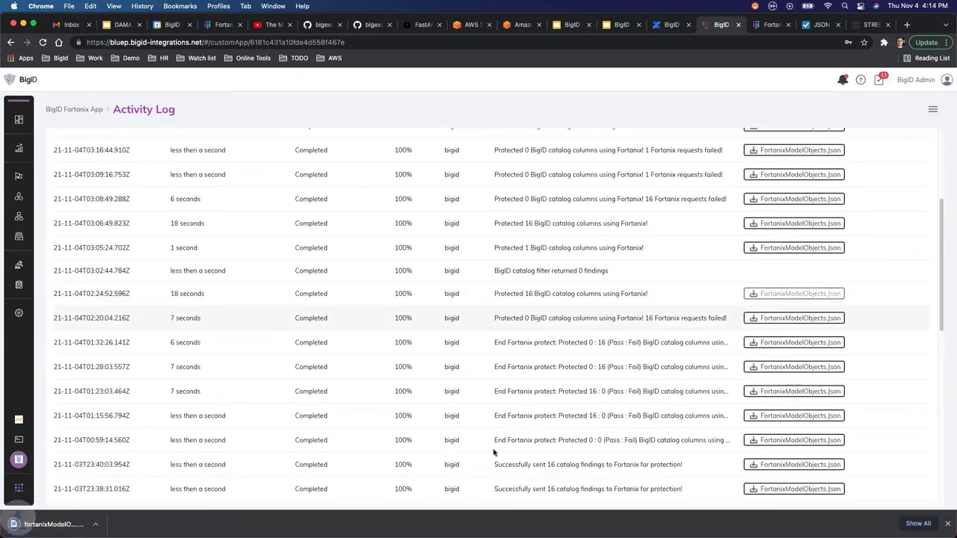
click(106, 524)
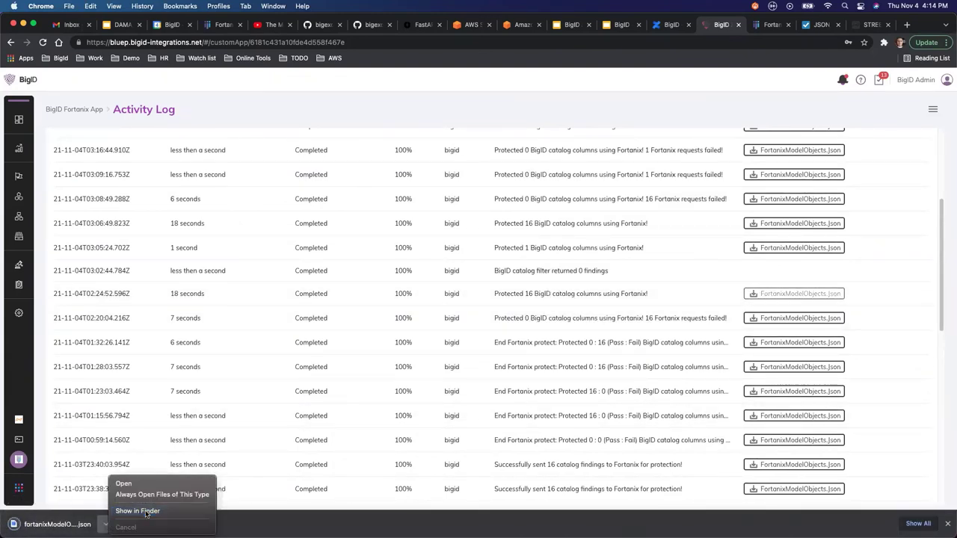
click(162, 503)
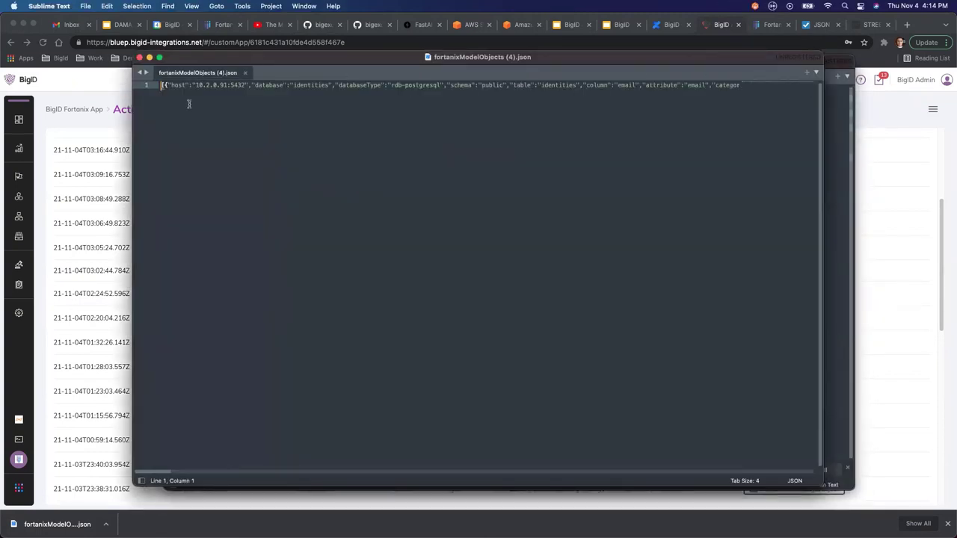
key(super+a)
key(super+c)
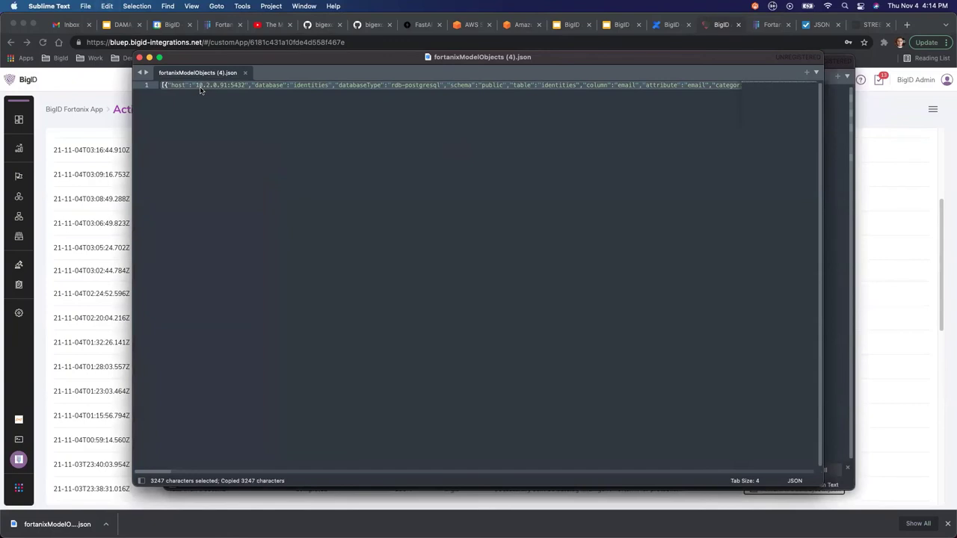
Step: Search the web for "json validator" in a new Chrome tab, open JSONLint and paste the copied JSON into its editor
click(906, 24)
text(jso)
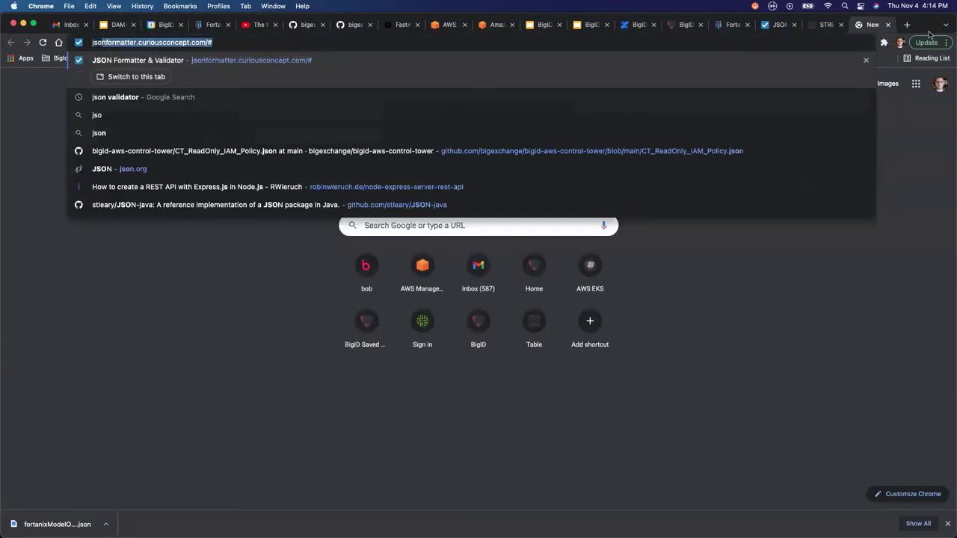
text(n validator)
key(Return)
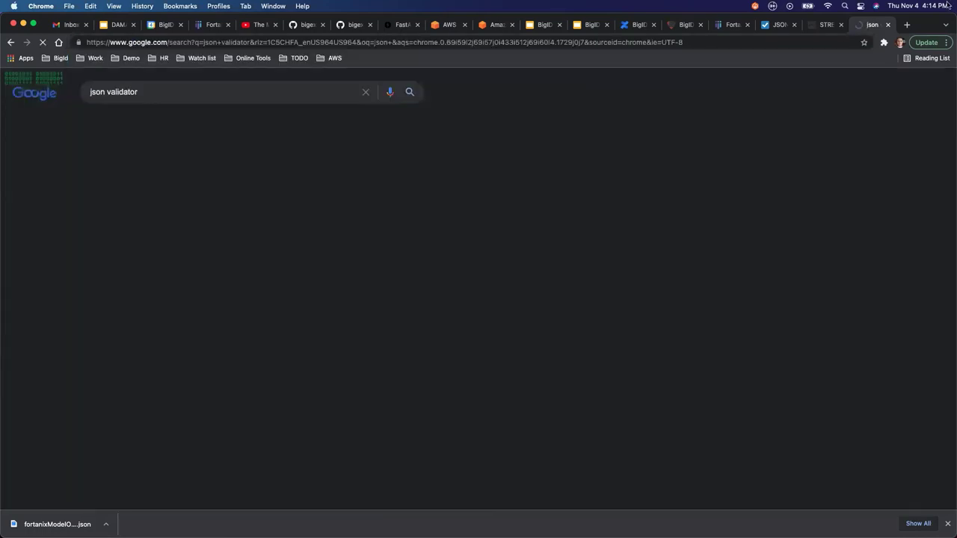
click(247, 178)
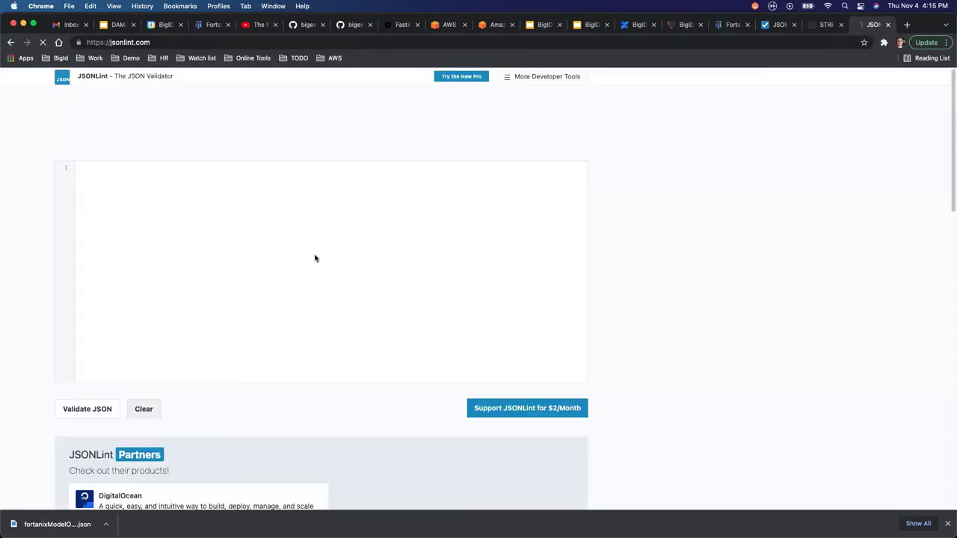
key(super+v)
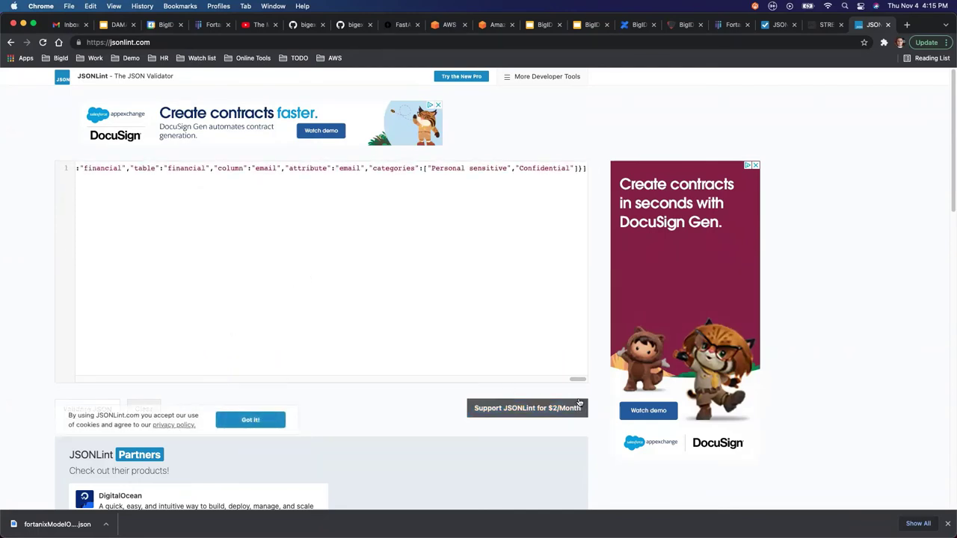
Step: Accept the cookie notice, validate the pasted JSON in JSONLint and look through the formatted entries
click(265, 420)
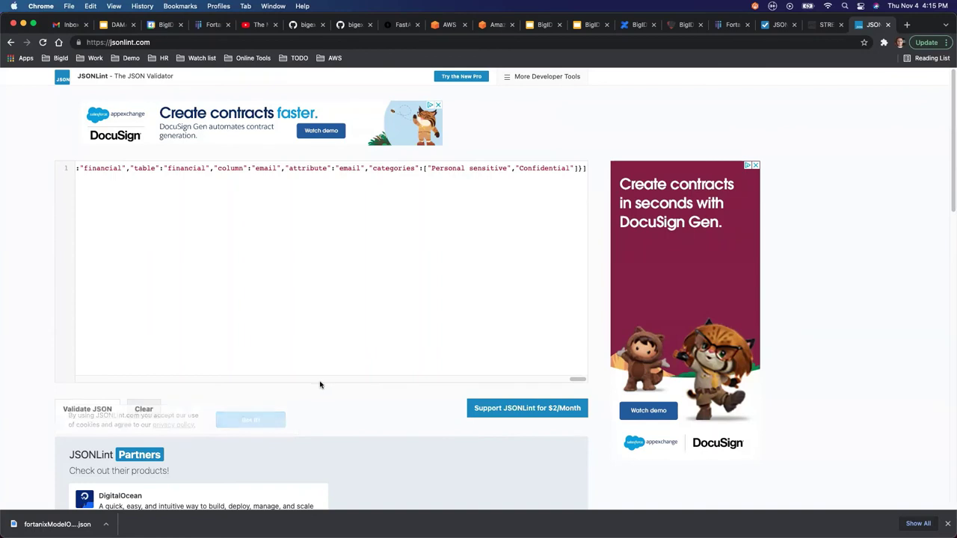
click(105, 412)
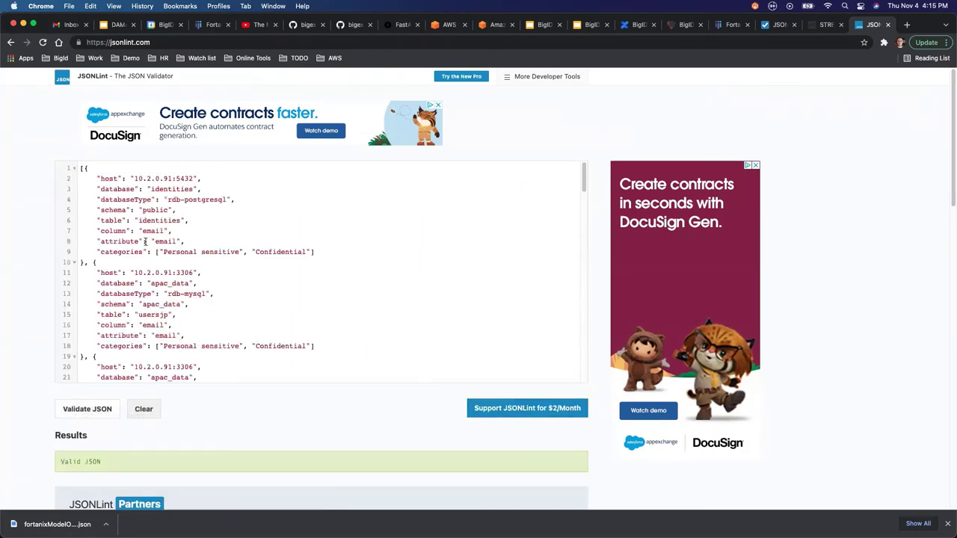
drag(85, 173, 141, 278)
scroll(192, 301, down, 10)
scroll(192, 302, down, 20)
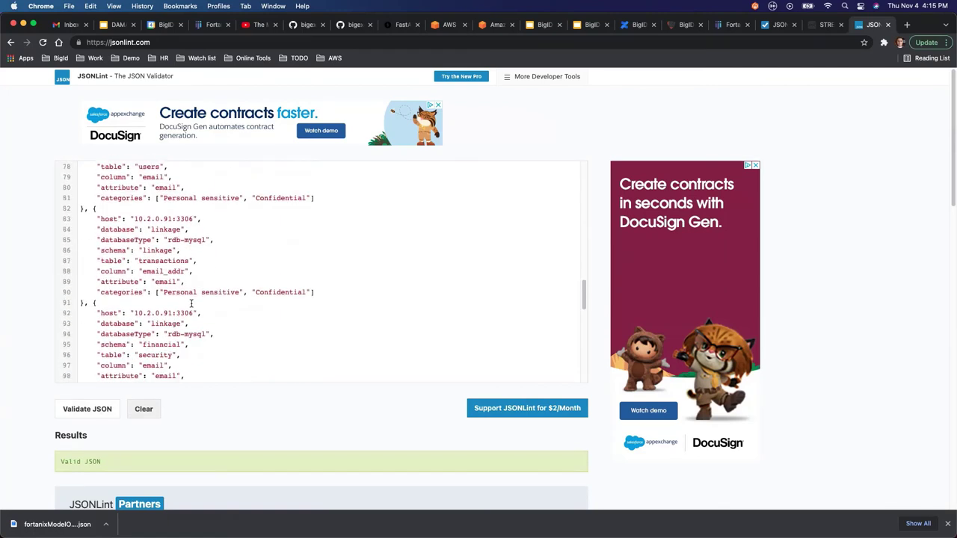
scroll(146, 340, down, 1)
scroll(164, 279, up, 20)
click(207, 284)
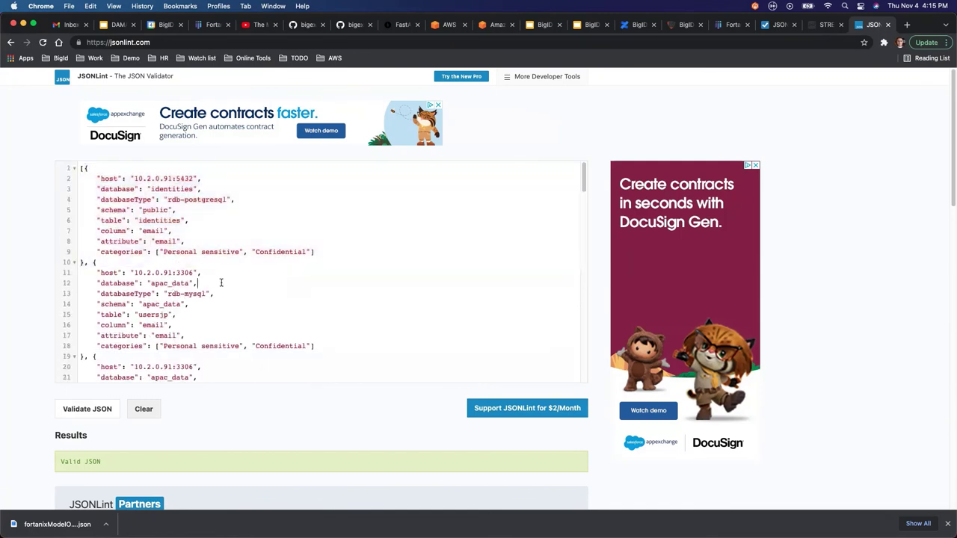
Step: Examine the first JSON entry as a whole and its host, database and databaseType fields
drag(98, 173, 87, 259)
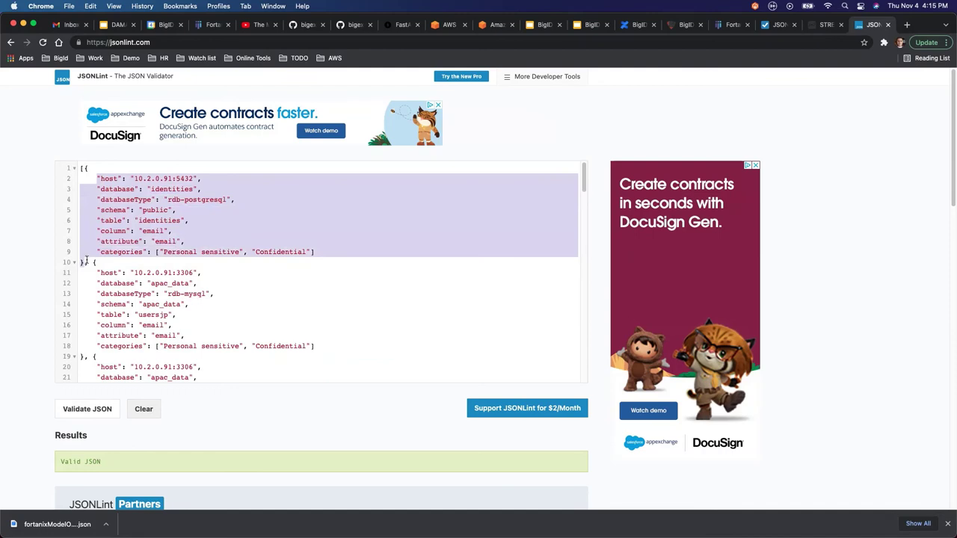
drag(83, 169, 83, 262)
click(129, 251)
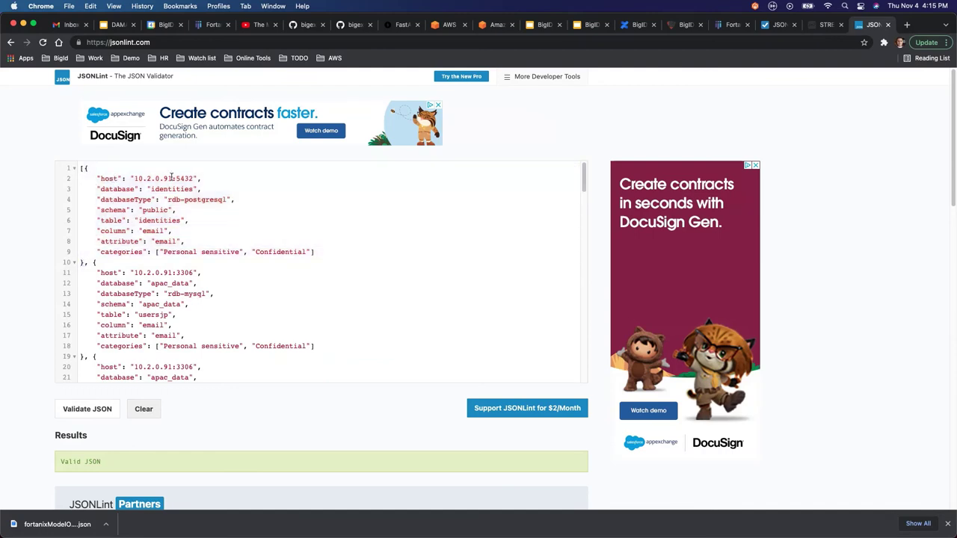
drag(136, 179, 199, 177)
double_click(119, 189)
double_click(124, 199)
drag(180, 200, 215, 200)
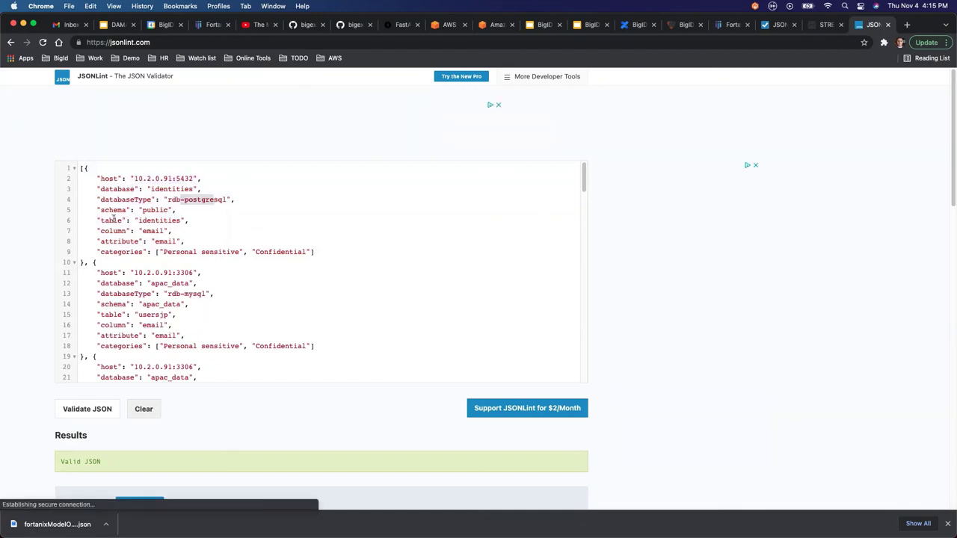
Step: Compare the column and attribute values of the first JSON entry and examine its categories
double_click(150, 236)
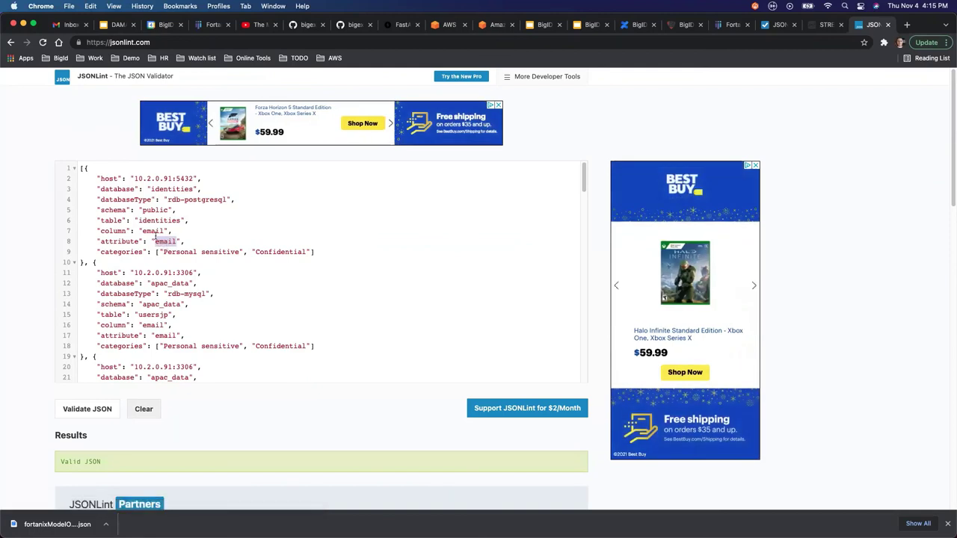
double_click(152, 231)
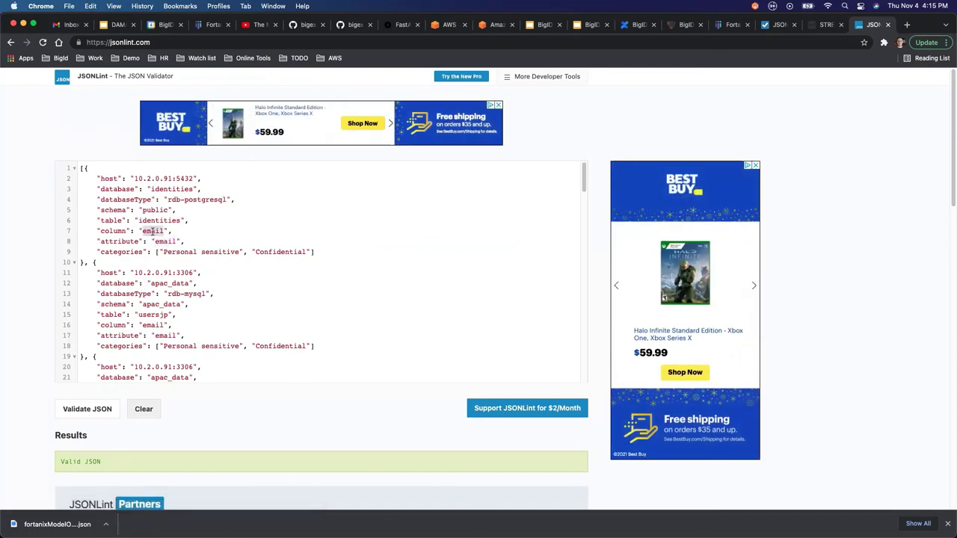
double_click(162, 242)
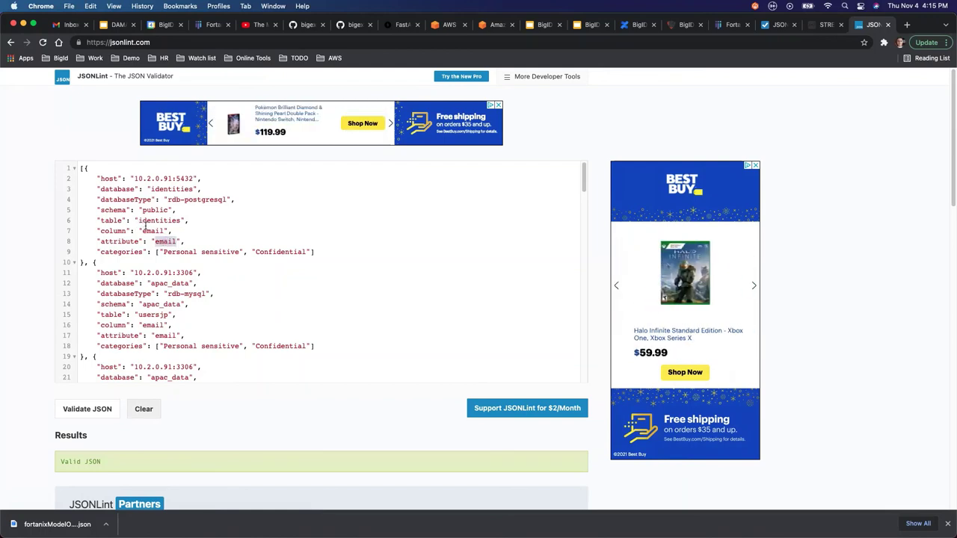
double_click(151, 231)
double_click(160, 241)
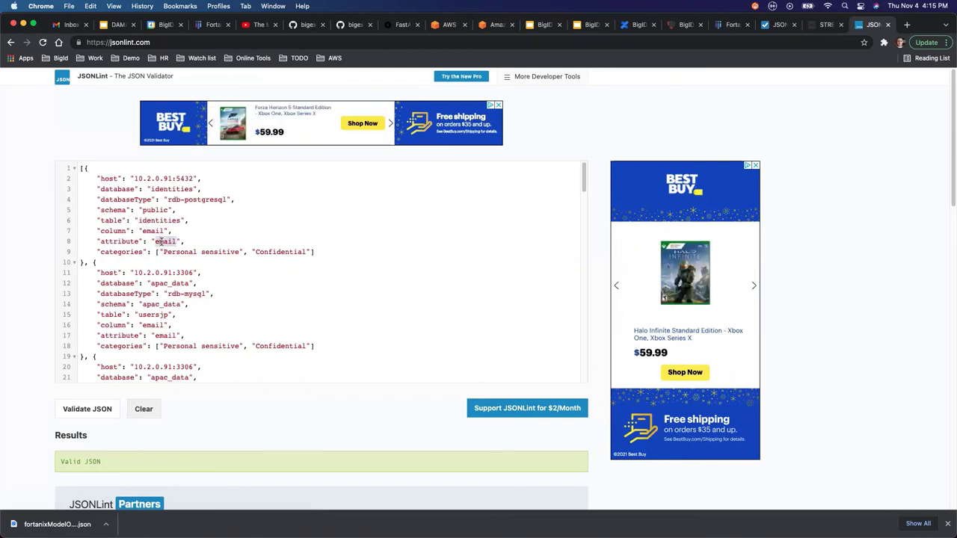
drag(159, 252, 303, 252)
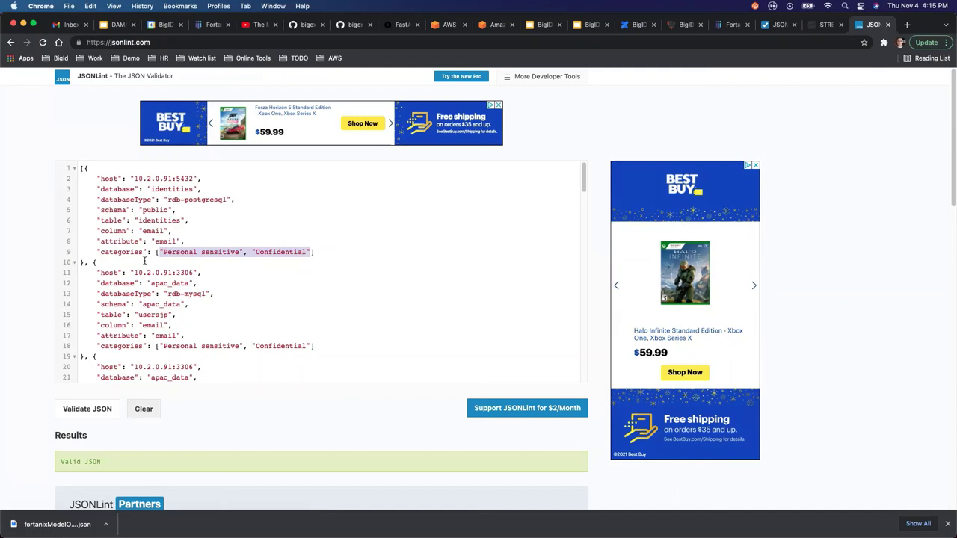
drag(83, 262, 84, 169)
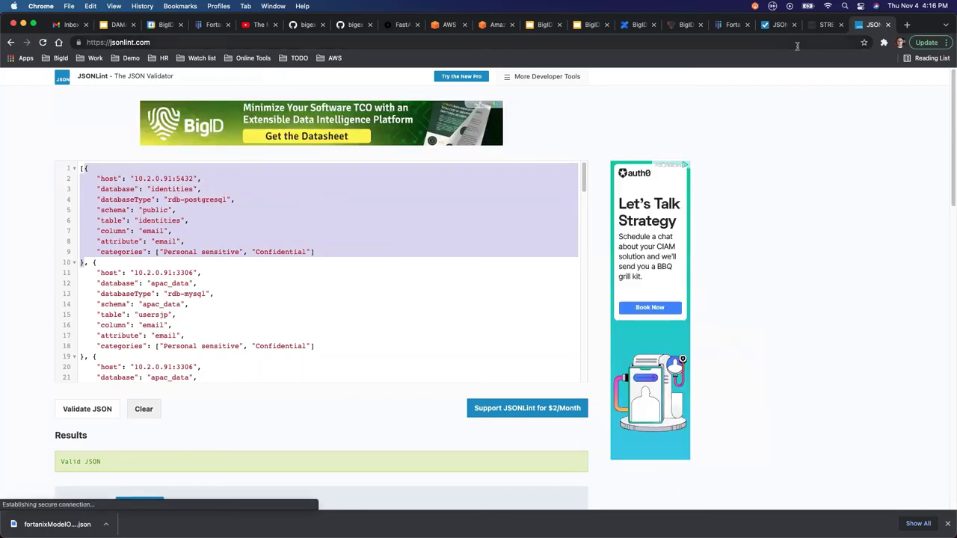
Step: Review the latest runs in the BigID Fortanix App's Activity Log and check the Fortanix dashboard before returning to the log
click(684, 26)
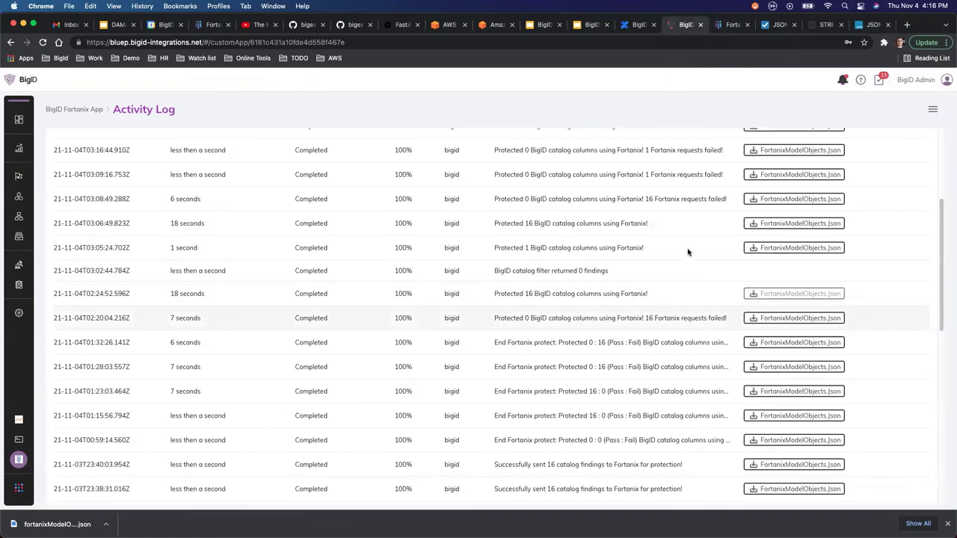
scroll(863, 249, up, 5)
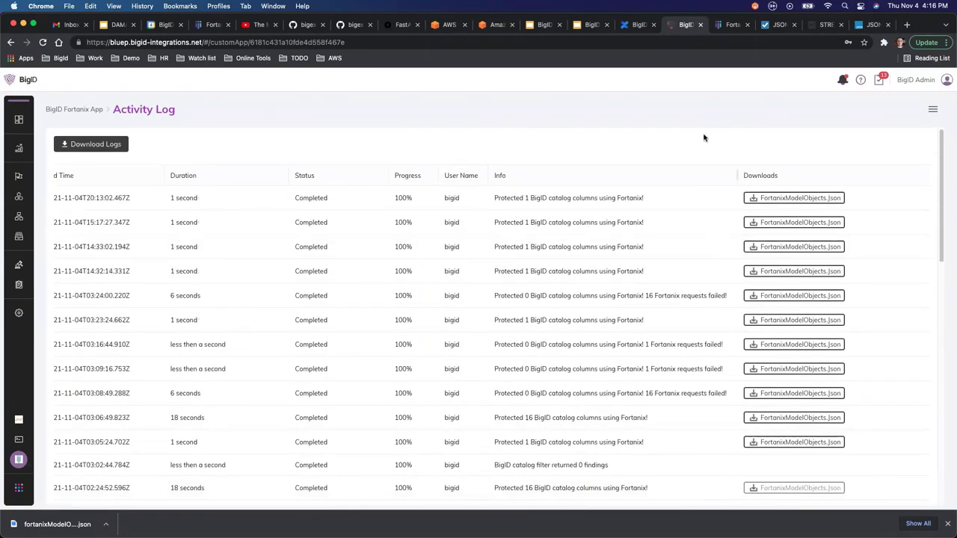
click(724, 25)
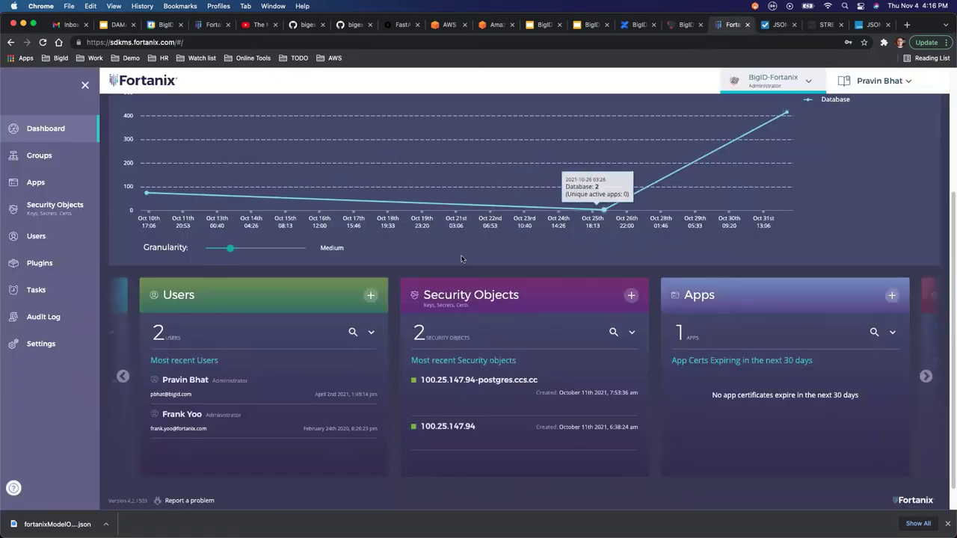
click(686, 25)
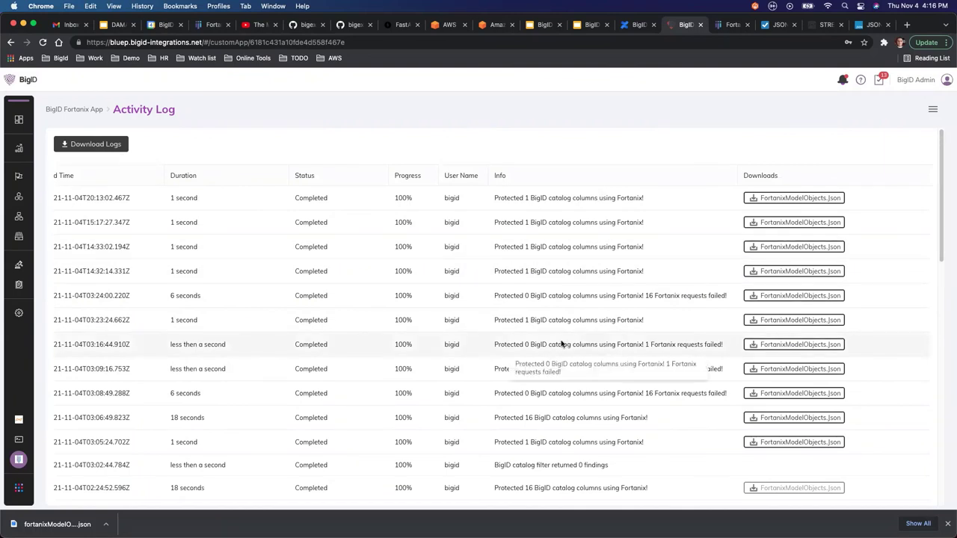
Step: View the BigID Catalog and return to the BigID Fortanix App's Protect Using Fortanix action with its run and schedule options
click(33, 241)
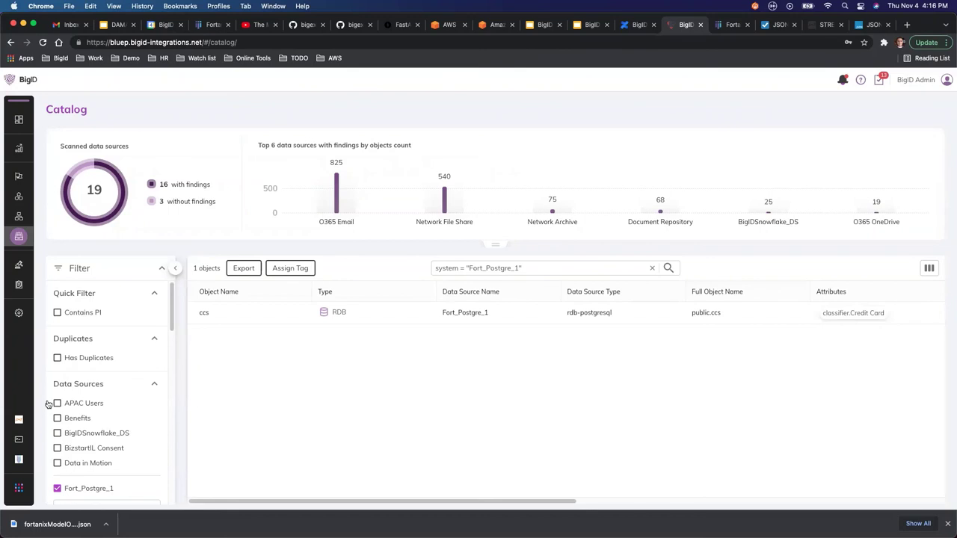
click(30, 440)
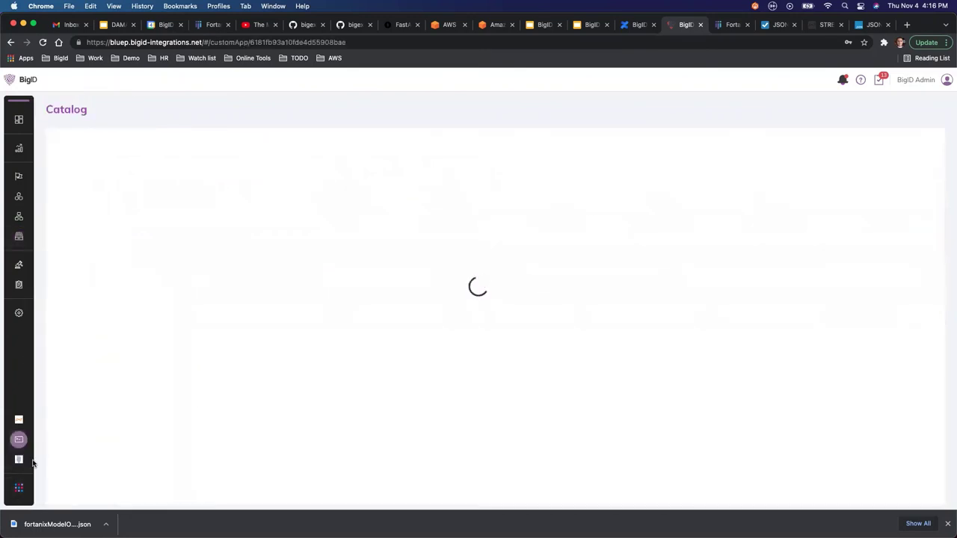
click(30, 459)
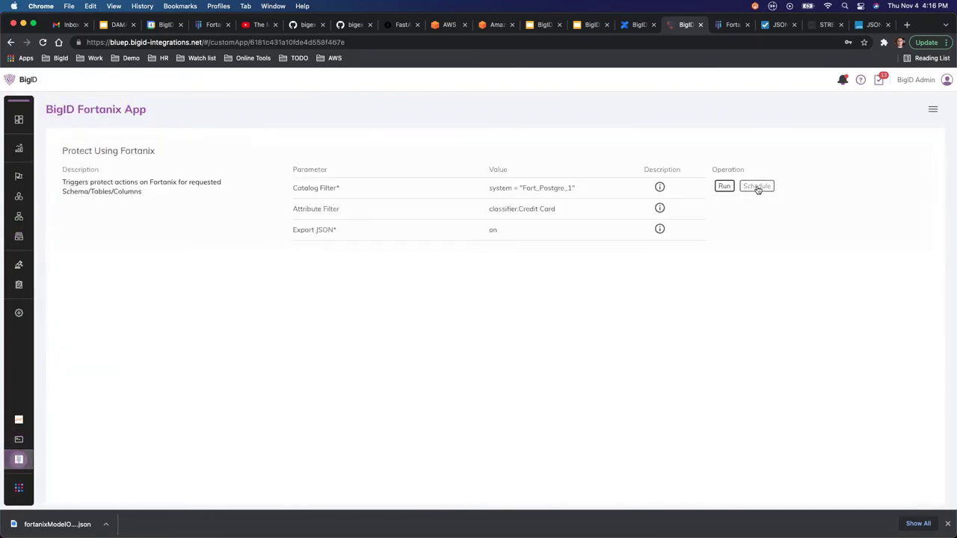